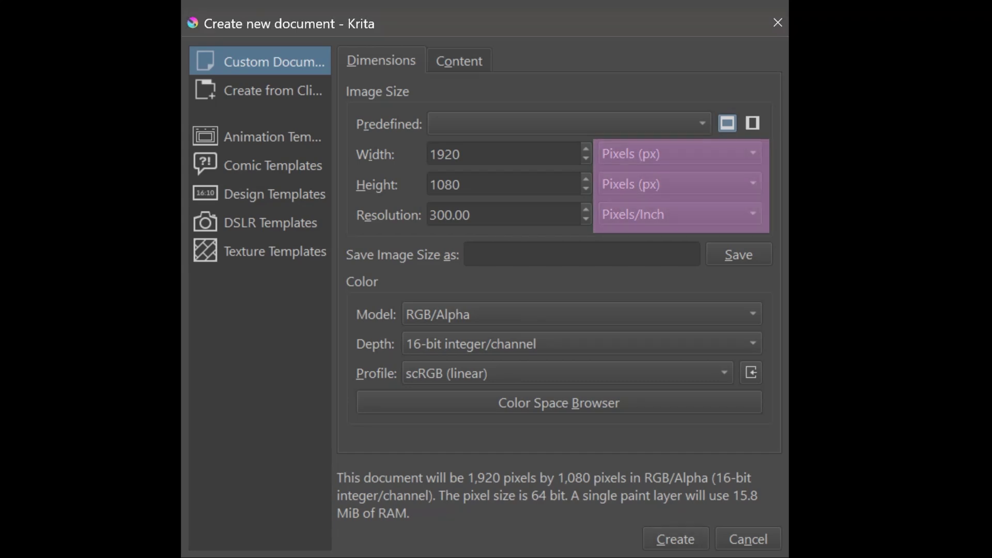
Switch the new document to centimeters and pixels per centimeter, then make it 16 × 16 cm
left_click(754, 151)
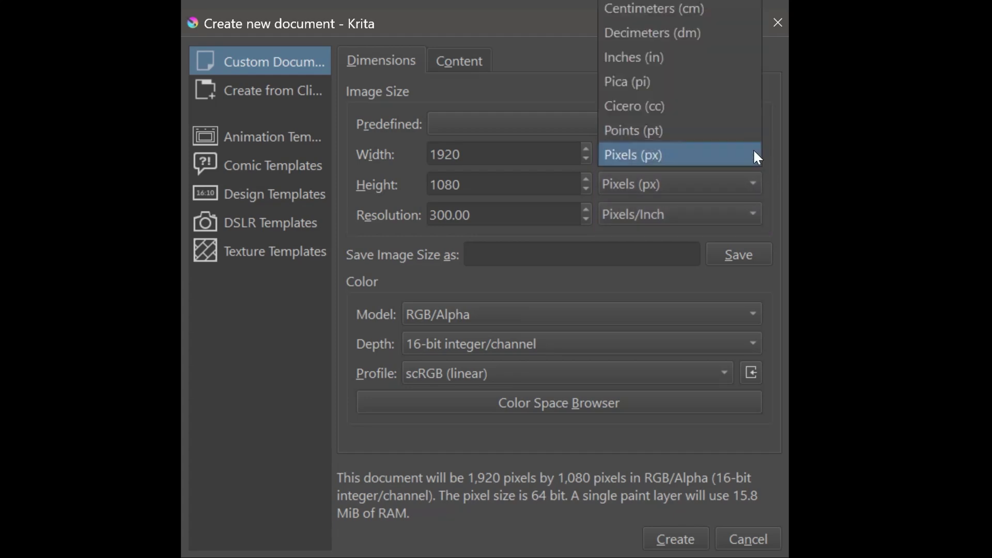
left_click(698, 14)
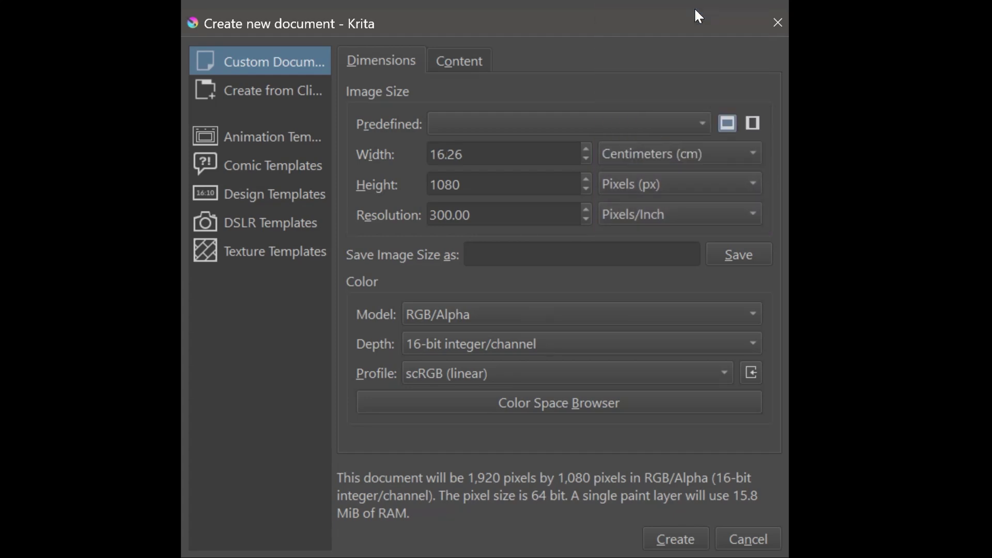
left_click(737, 185)
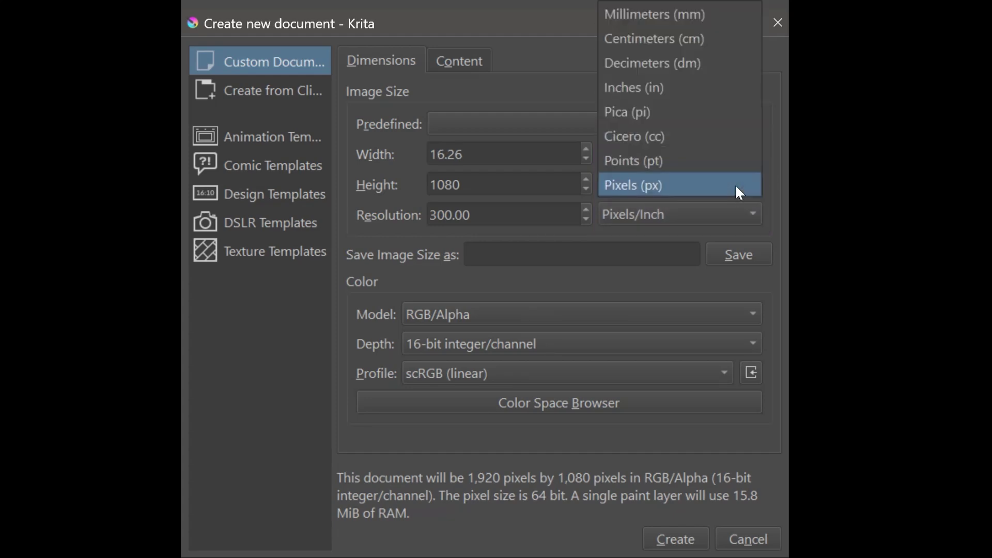
left_click(693, 41)
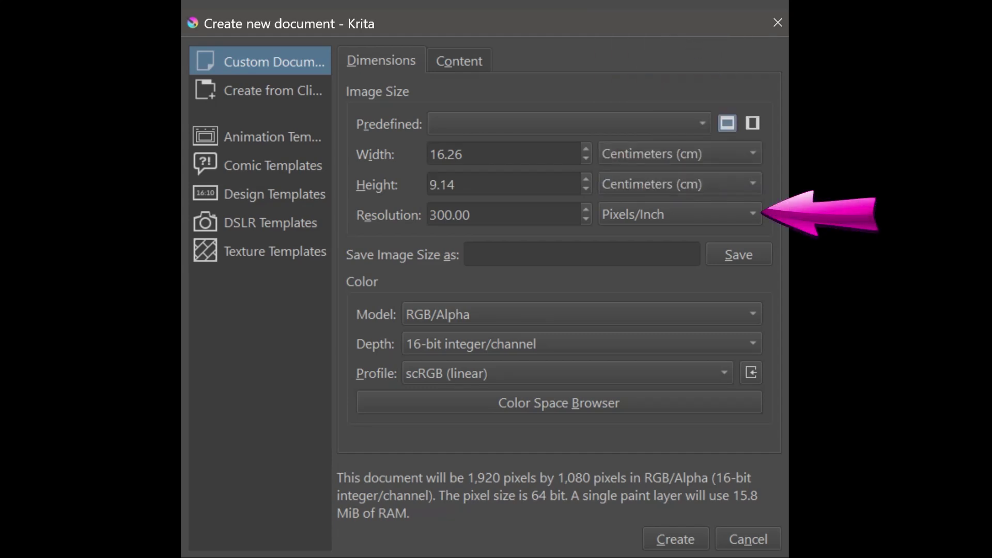
left_click(733, 209)
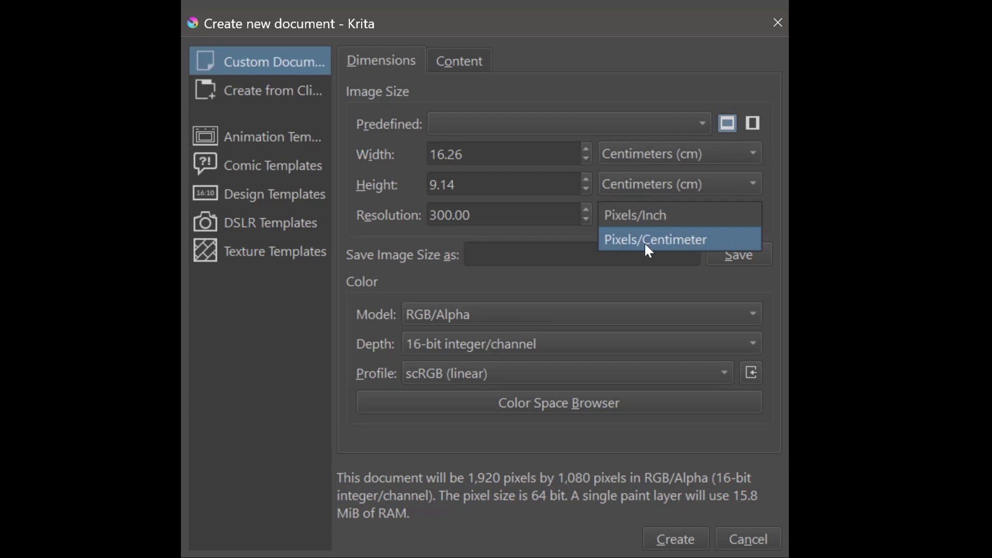
left_click(687, 252)
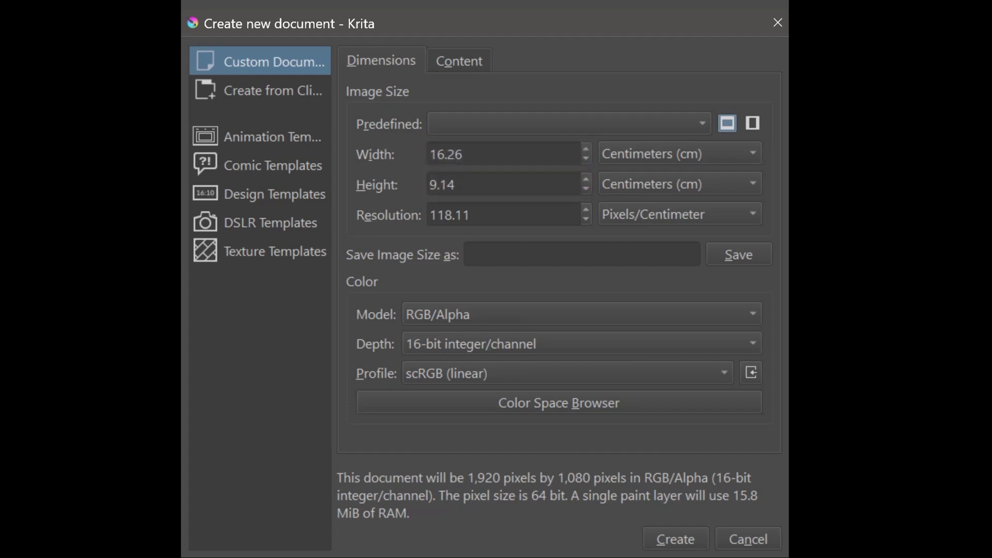
left_click_drag(491, 155, 390, 154)
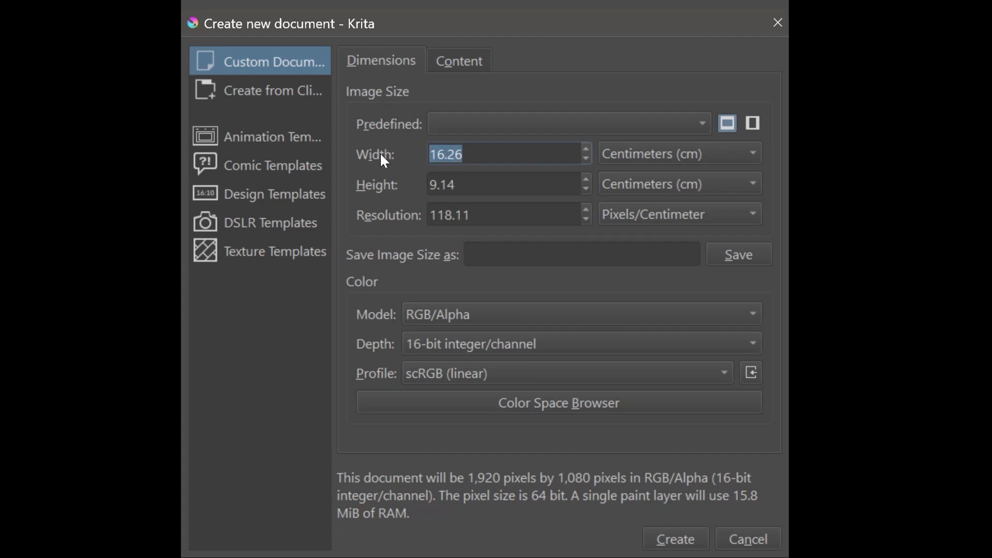
type("16")
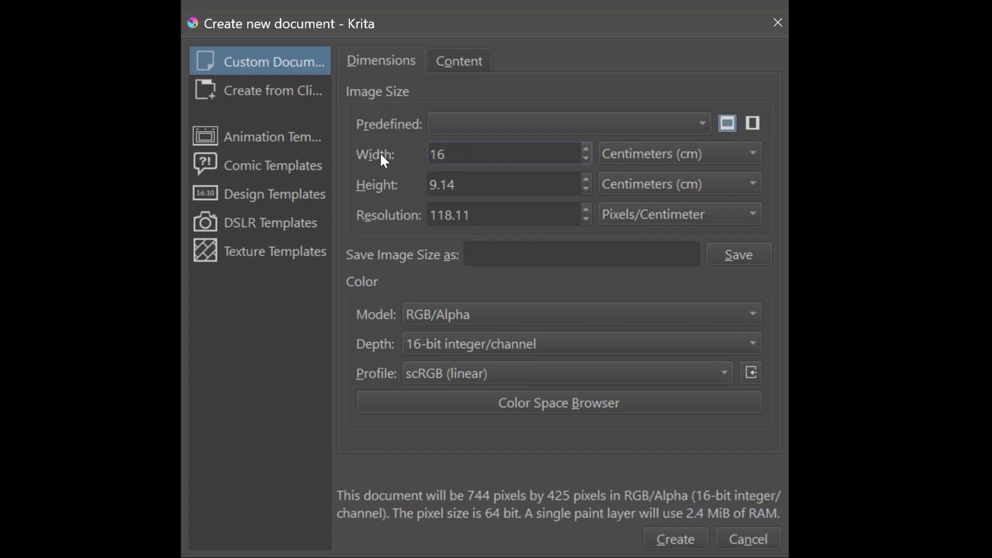
key("Return")
key("Tab")
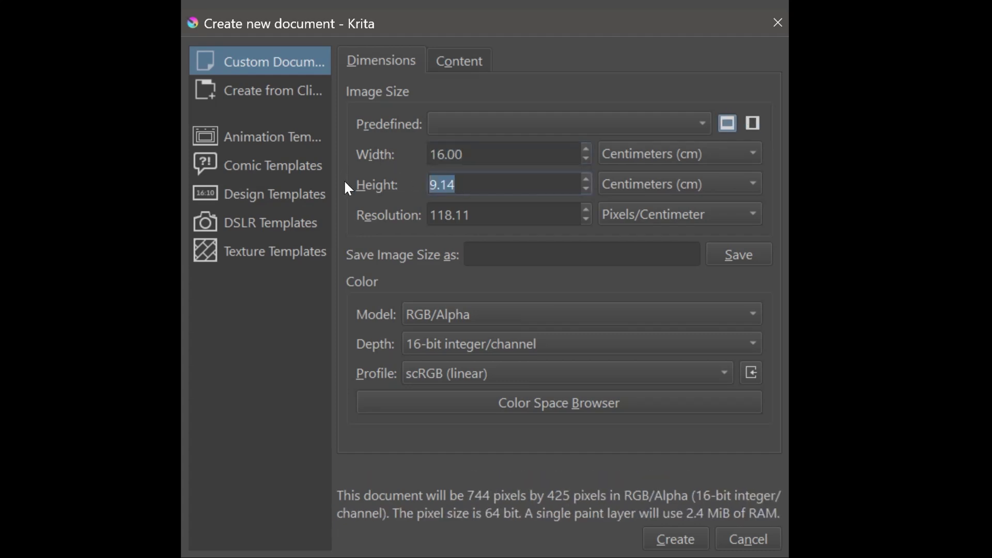
type("16")
key("Return")
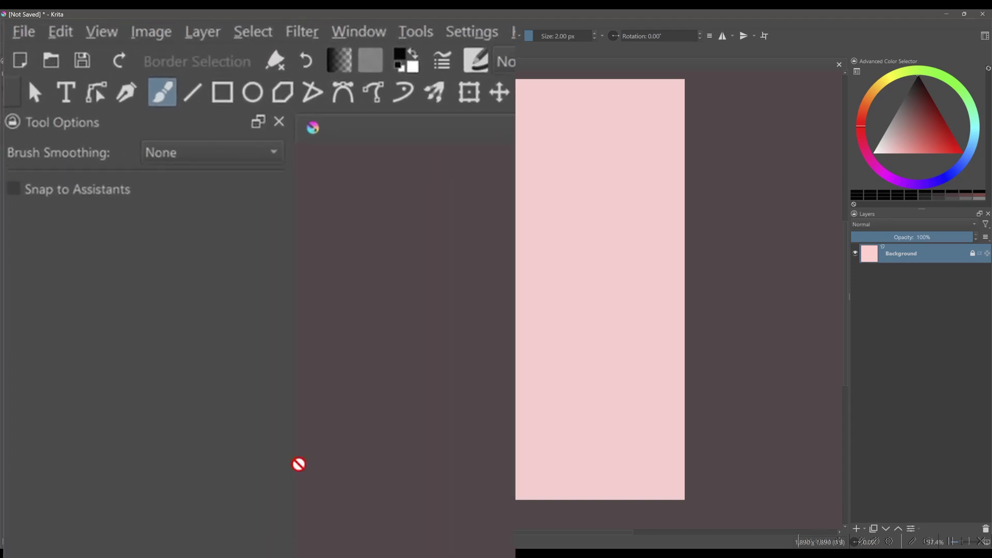
Turn on the canvas rulers and set them to measure in centimeters
left_click(115, 35)
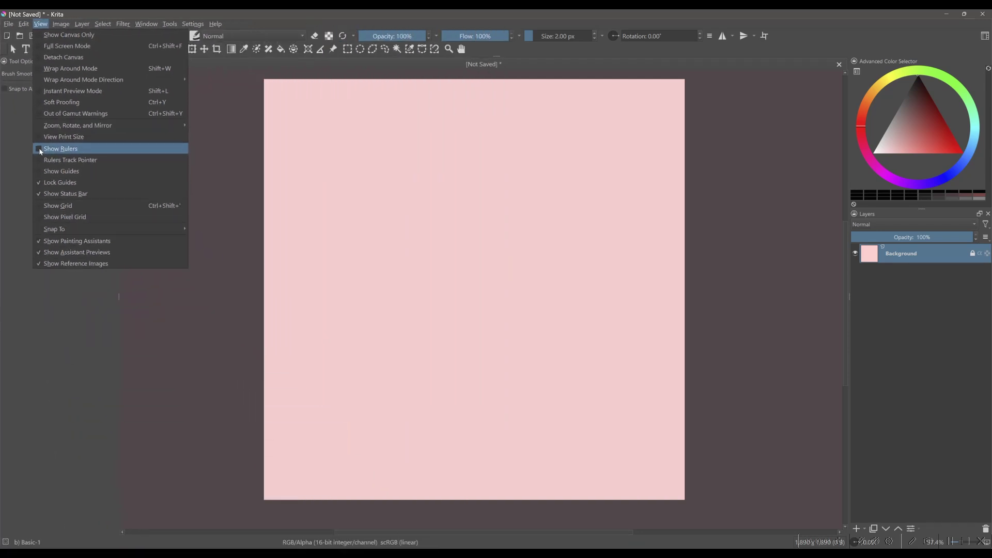
left_click(41, 149)
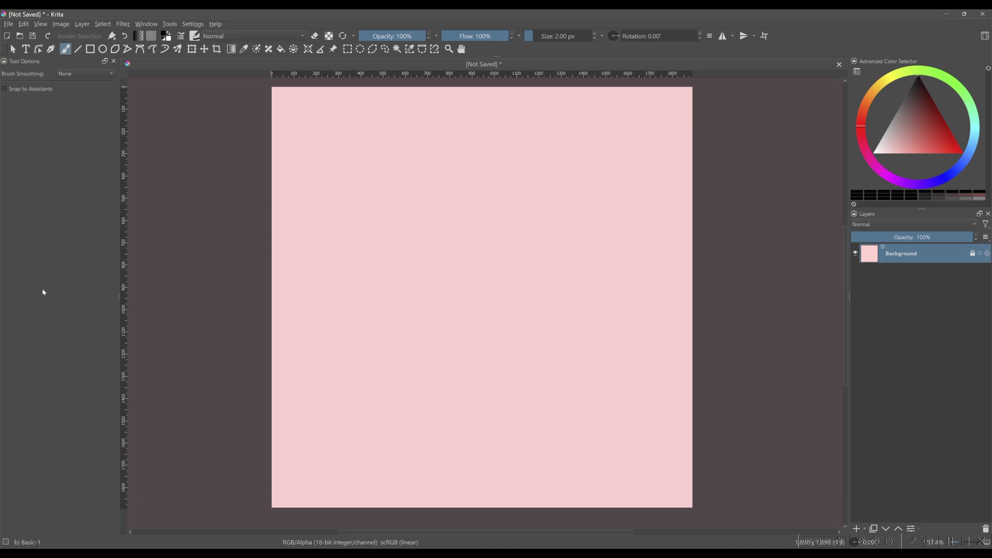
right_click(311, 73)
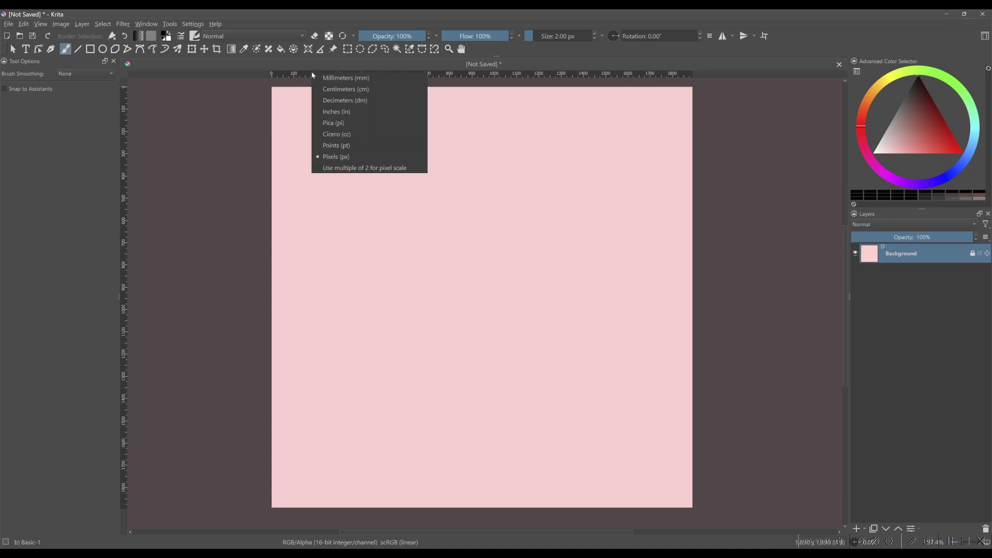
left_click(346, 90)
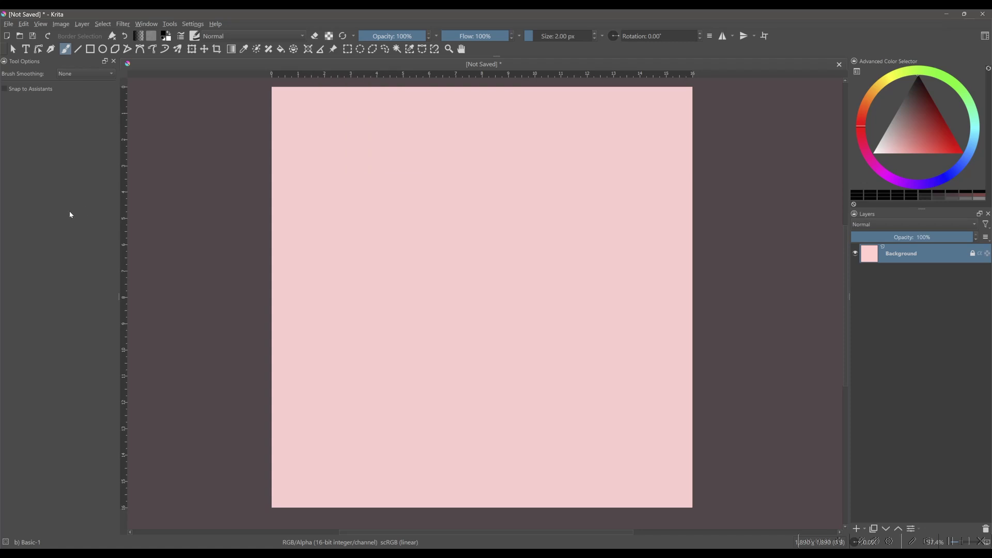
Add a new paint layer named GRID above Background
left_click(856, 529)
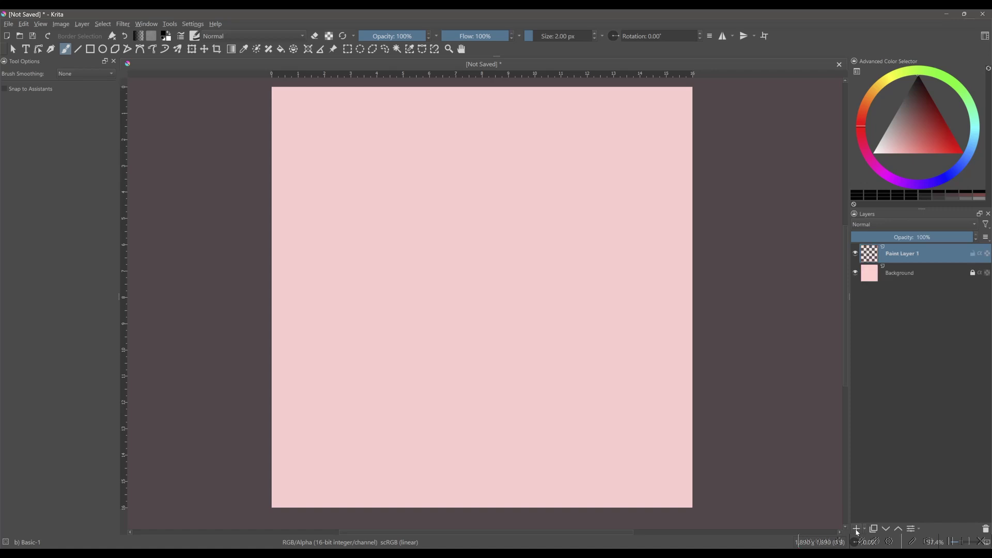
key("F2")
type("GRID")
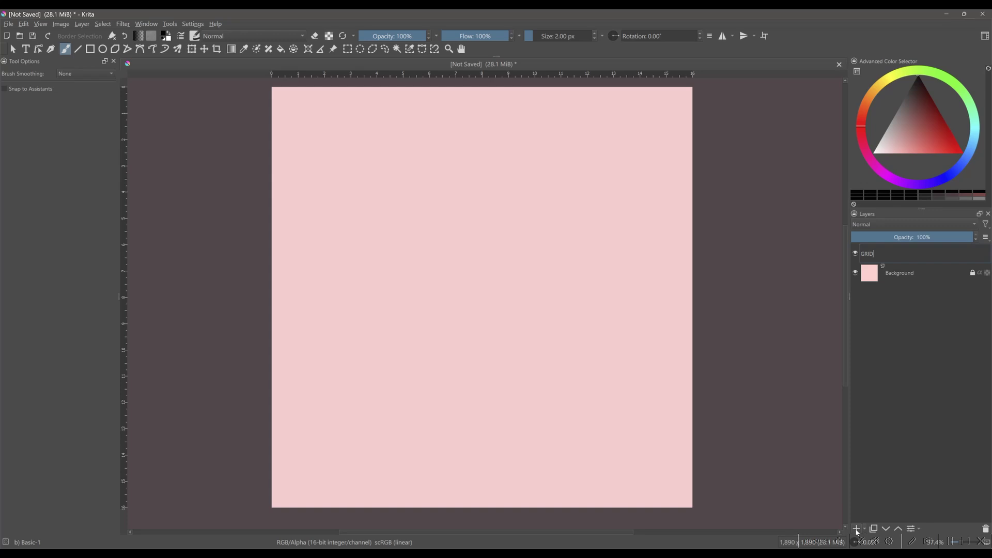
key("Return")
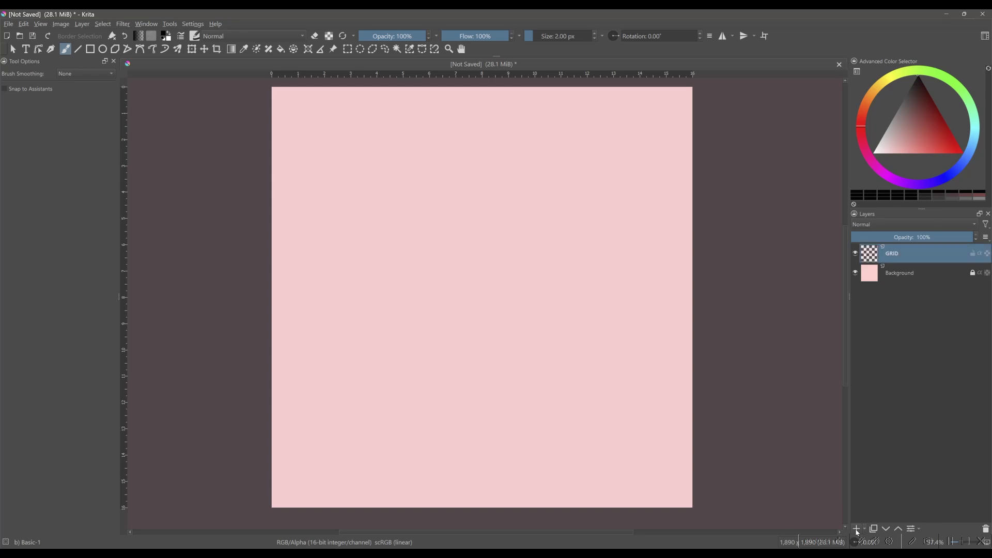
Place horizontal and vertical Parallel Ruler assistants near the page's top edge
left_click(309, 50)
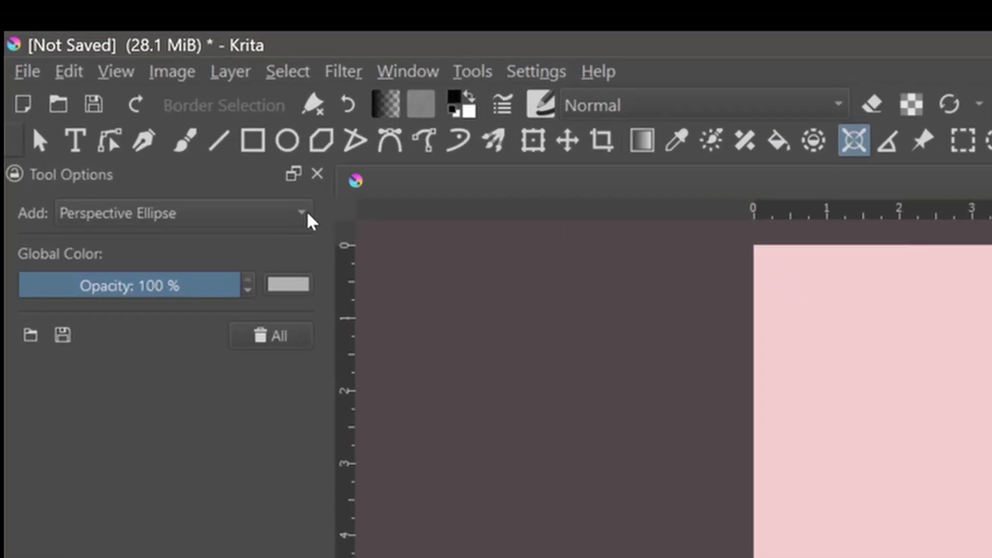
left_click(108, 76)
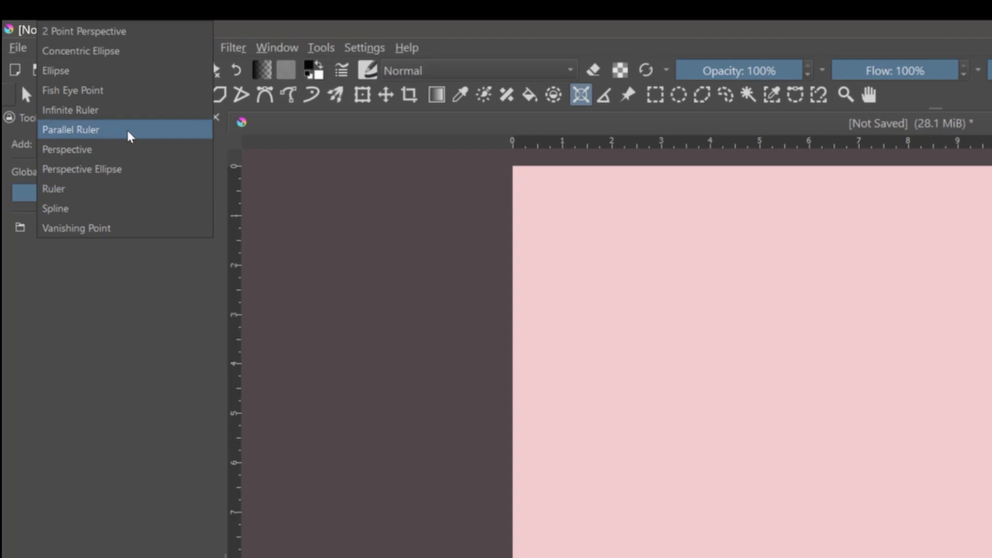
left_click(128, 132)
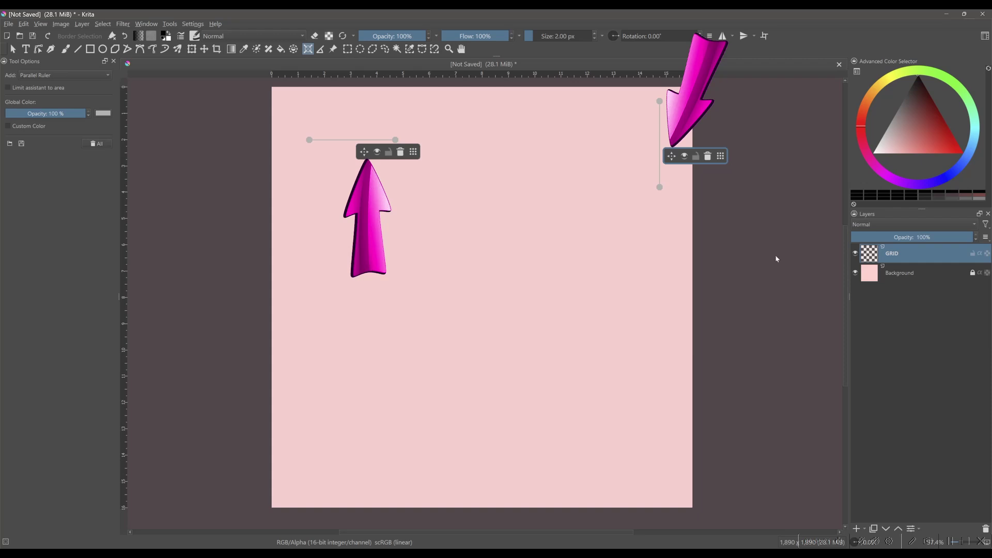
left_click_drag(365, 151, 345, 116)
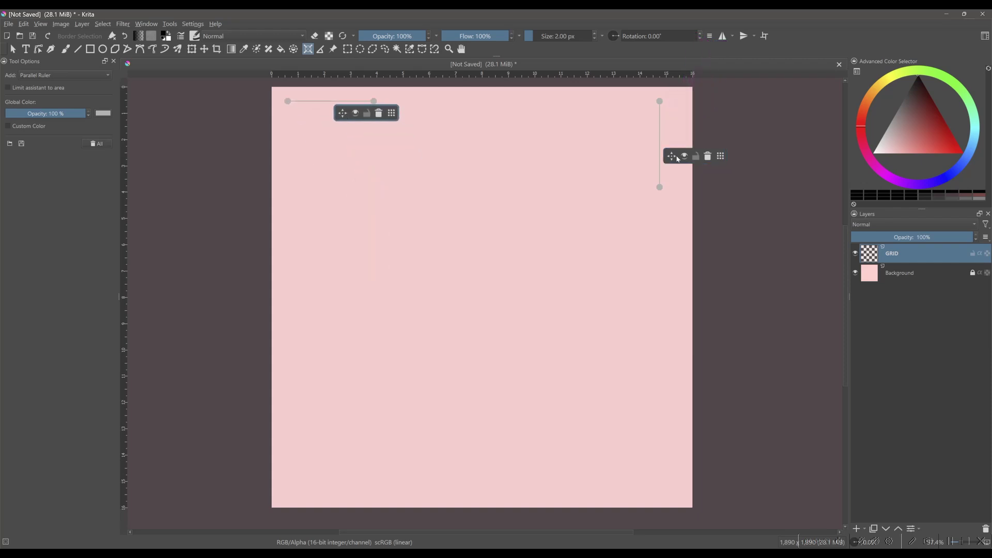
left_click_drag(673, 159, 696, 155)
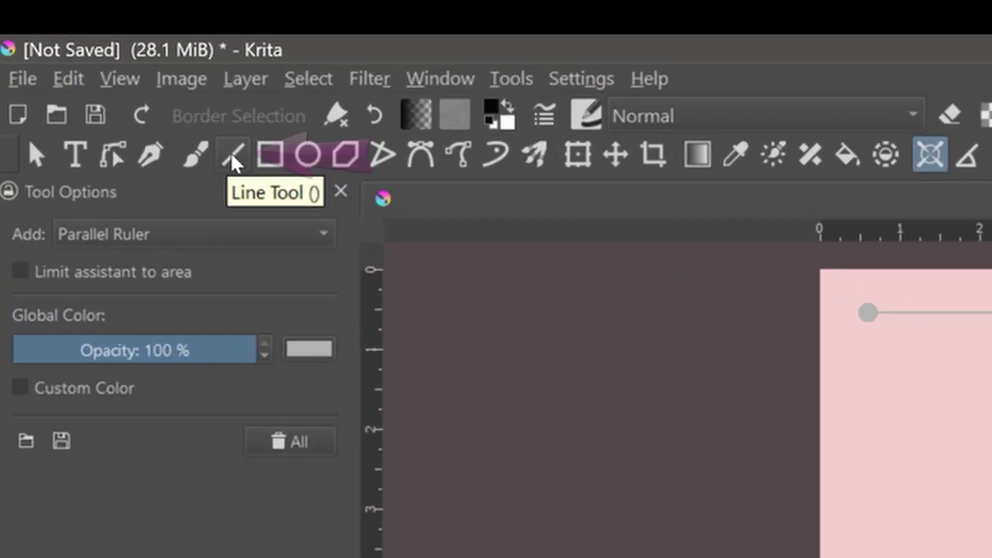
With the Line tool snapping to assistants, draw the vertical grid lines down the page
left_click(77, 49)
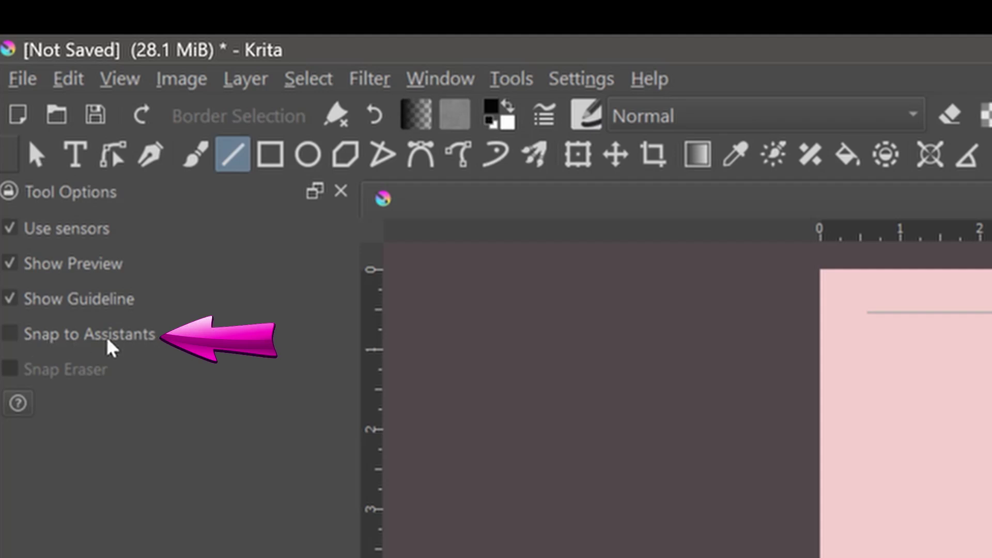
left_click(13, 335)
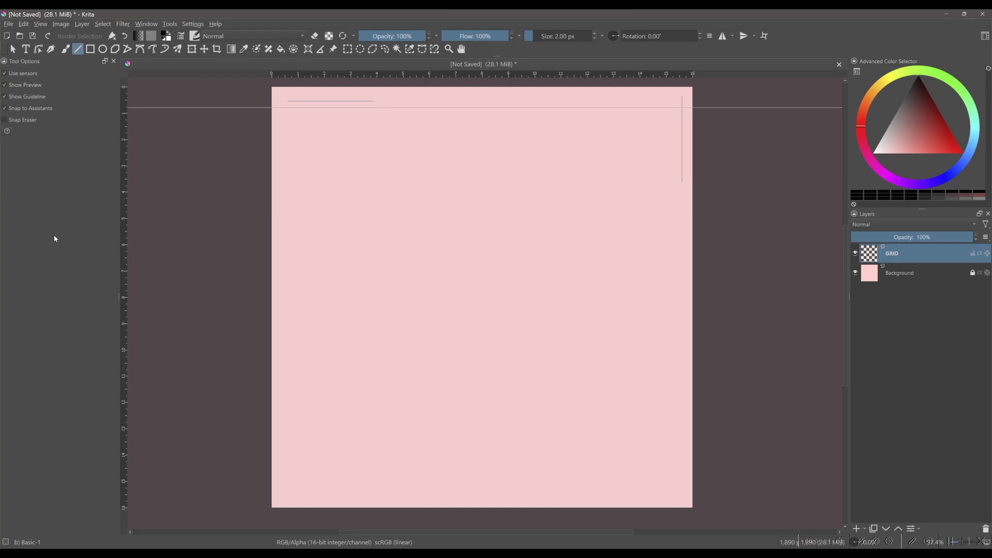
left_click_drag(323, 104, 324, 507)
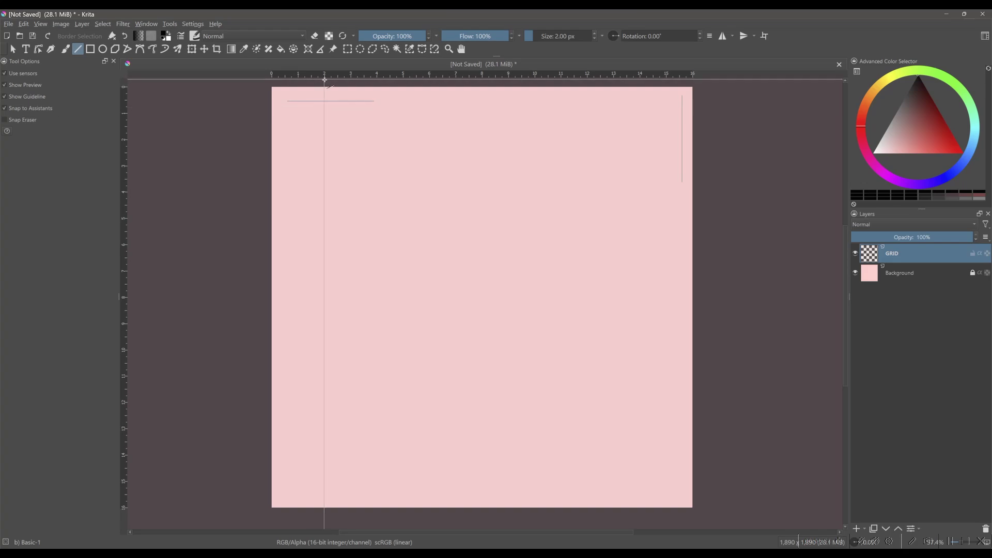
scroll(331, 310, "down", 1)
scroll(378, 106, "up", 1)
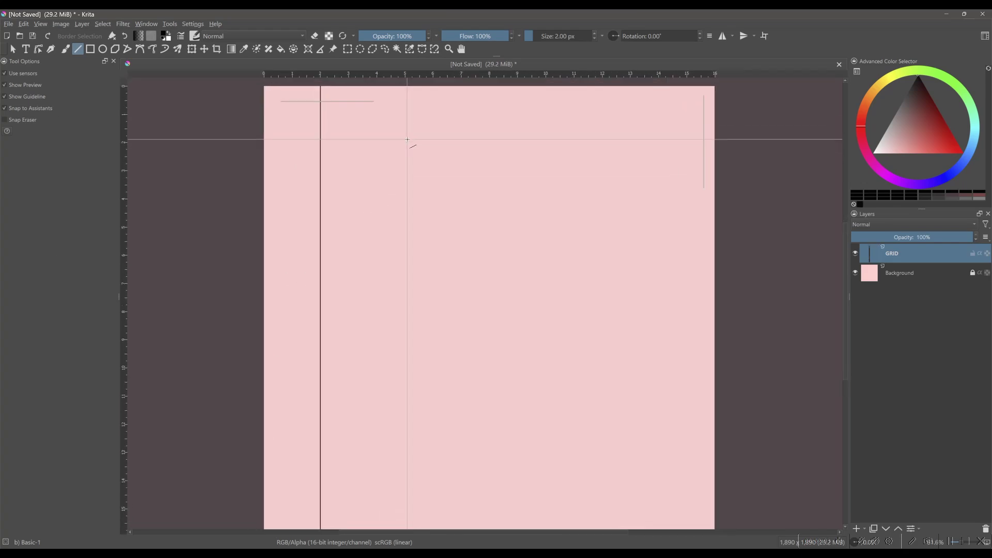
left_click_drag(378, 83, 378, 509)
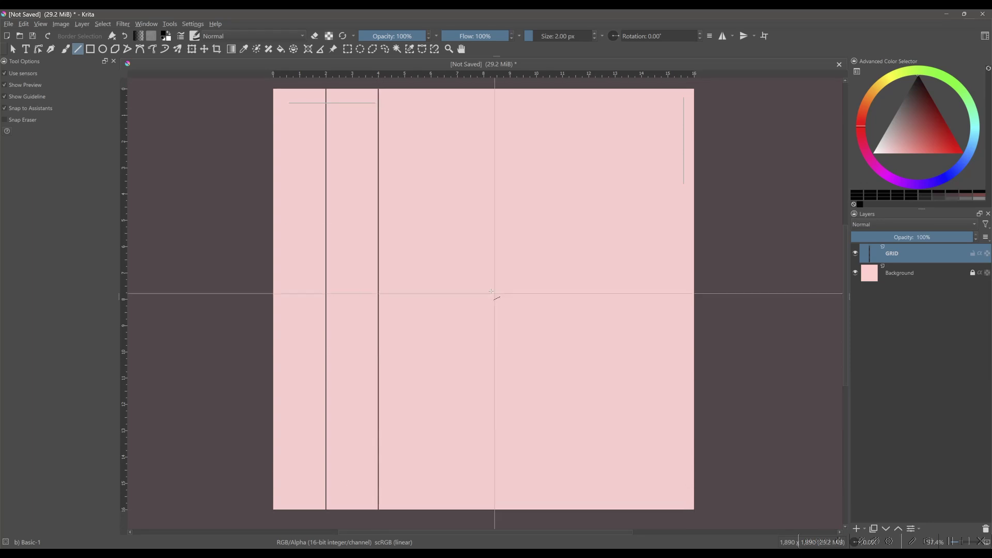
left_click_drag(432, 86, 431, 509)
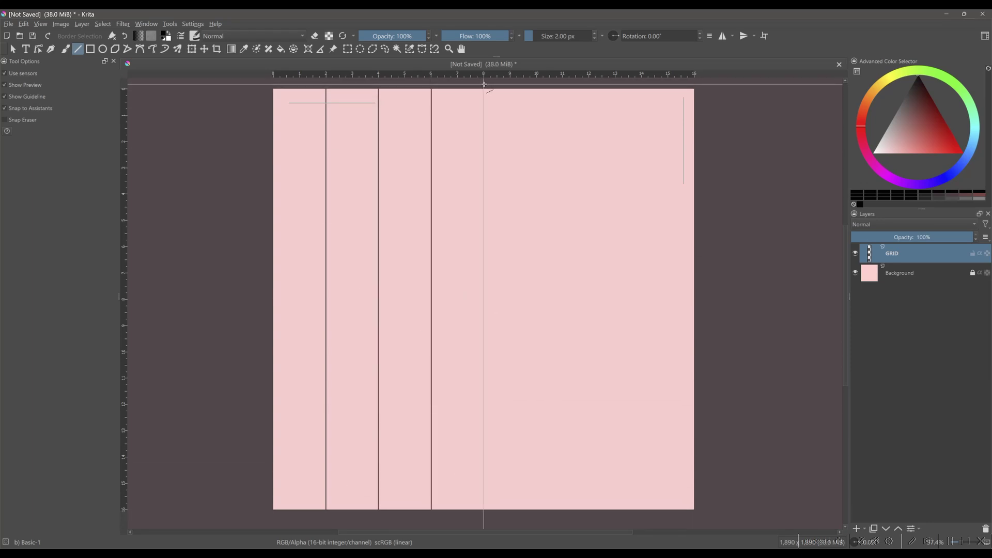
left_click_drag(484, 87, 484, 509)
left_click_drag(536, 86, 537, 509)
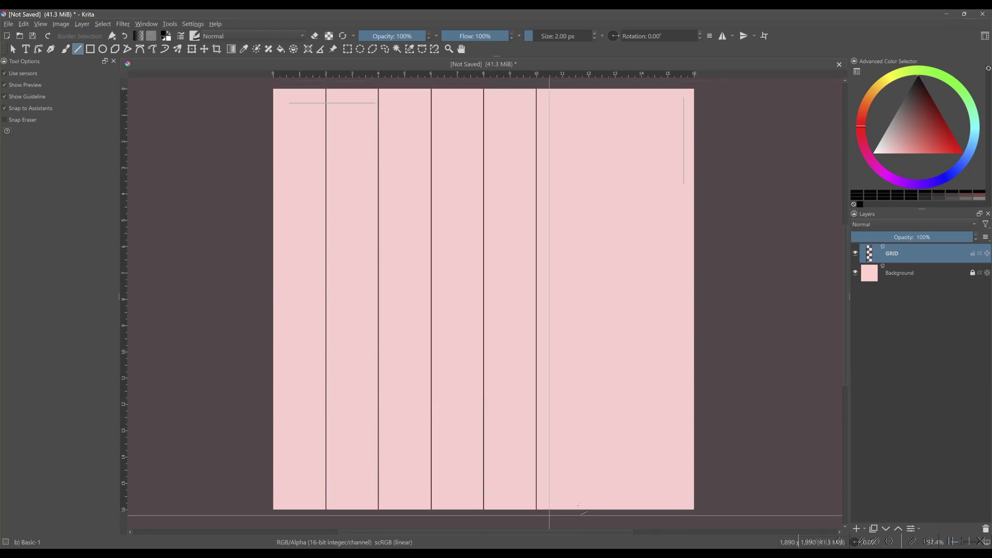
left_click_drag(590, 83, 587, 516)
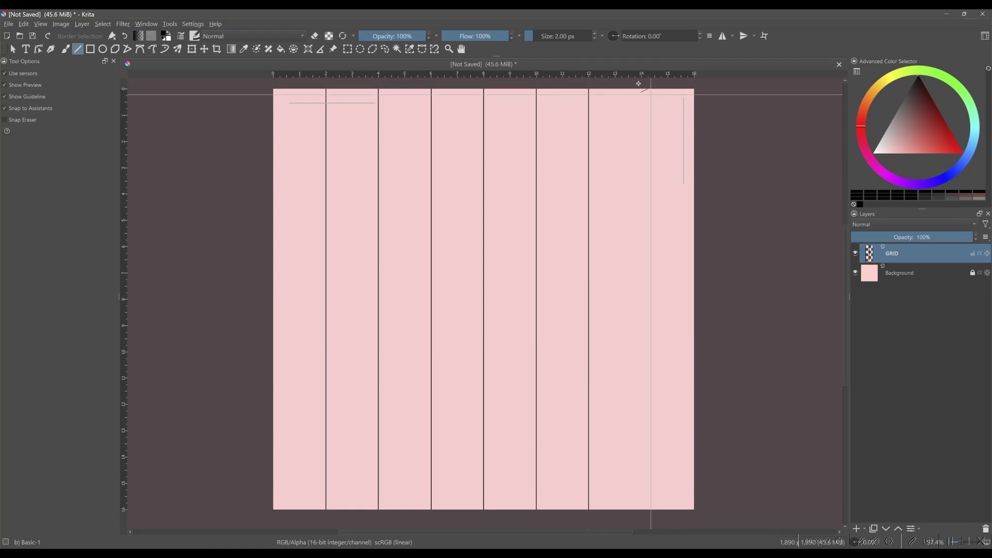
left_click_drag(642, 81, 630, 517)
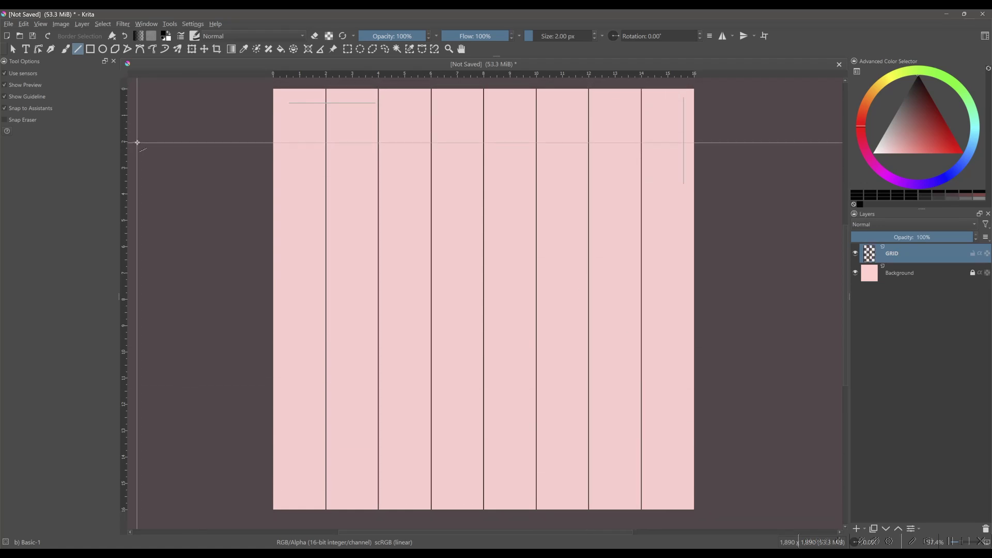
Draw seven evenly spaced horizontal grid lines across the page to complete the 8×8 grid
left_click_drag(138, 142, 776, 142)
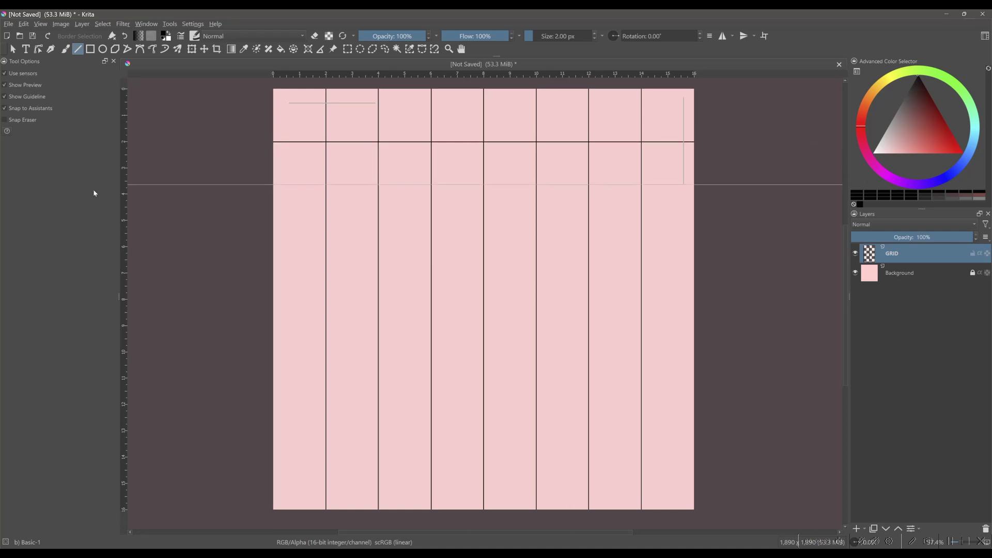
left_click_drag(137, 195, 747, 207)
left_click_drag(188, 243, 722, 247)
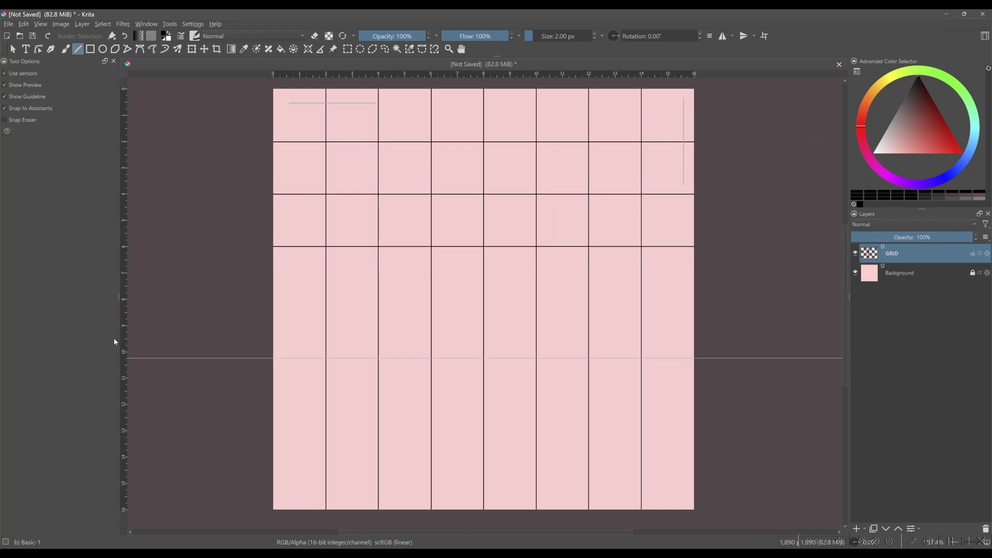
left_click_drag(170, 300, 778, 300)
left_click_drag(251, 350, 760, 343)
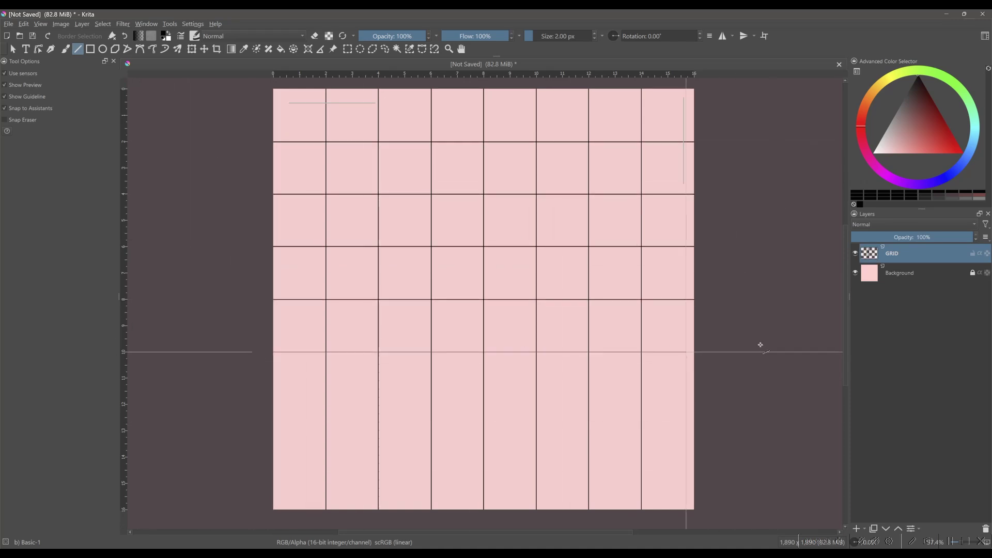
left_click_drag(215, 405, 750, 406)
left_click_drag(155, 458, 927, 461)
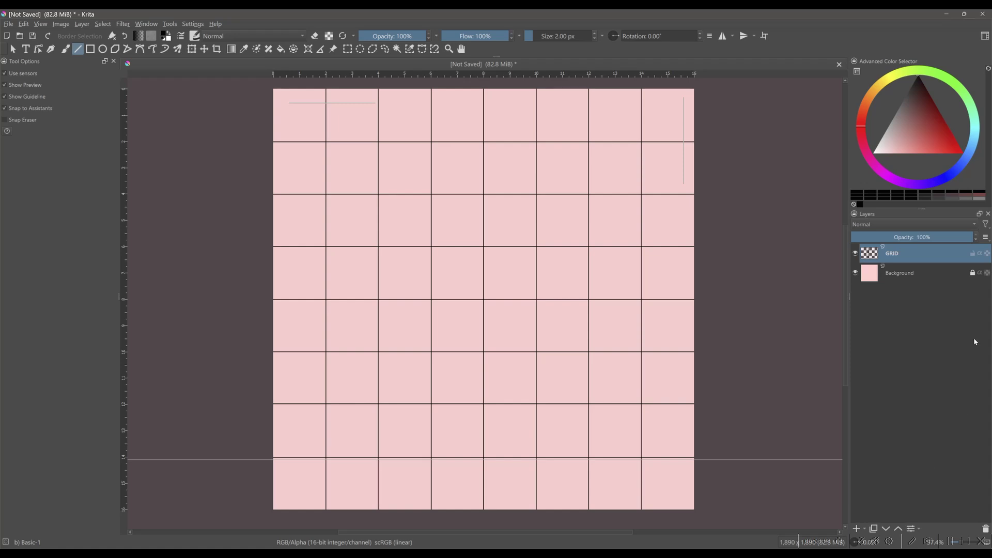
Add a vector layer named CIRCLE above GRID
left_click(865, 529)
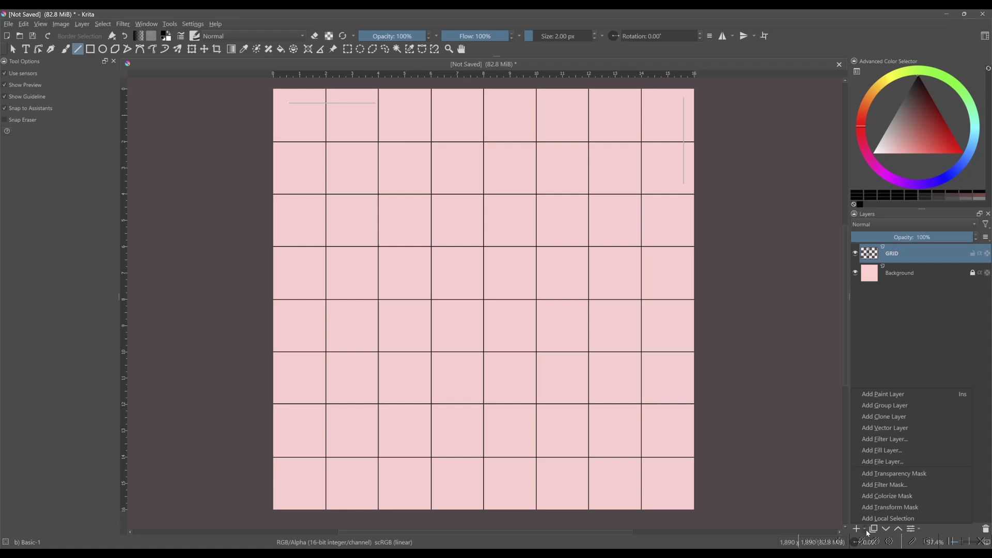
left_click(885, 428)
key("F2")
type("CIRCL")
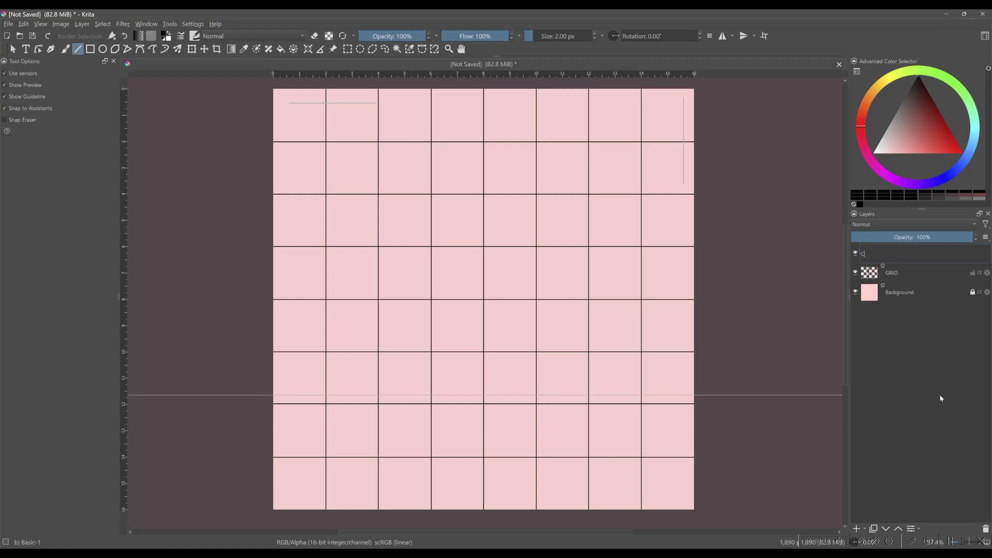
type("E")
key("Return")
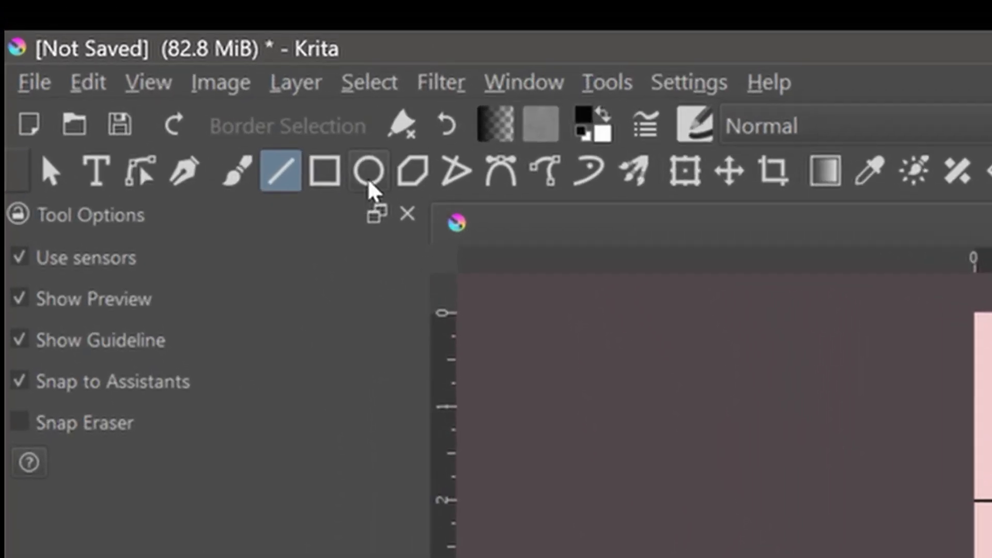
Set the Ellipse tool to Not Filled with a Brush outline
left_click(365, 170)
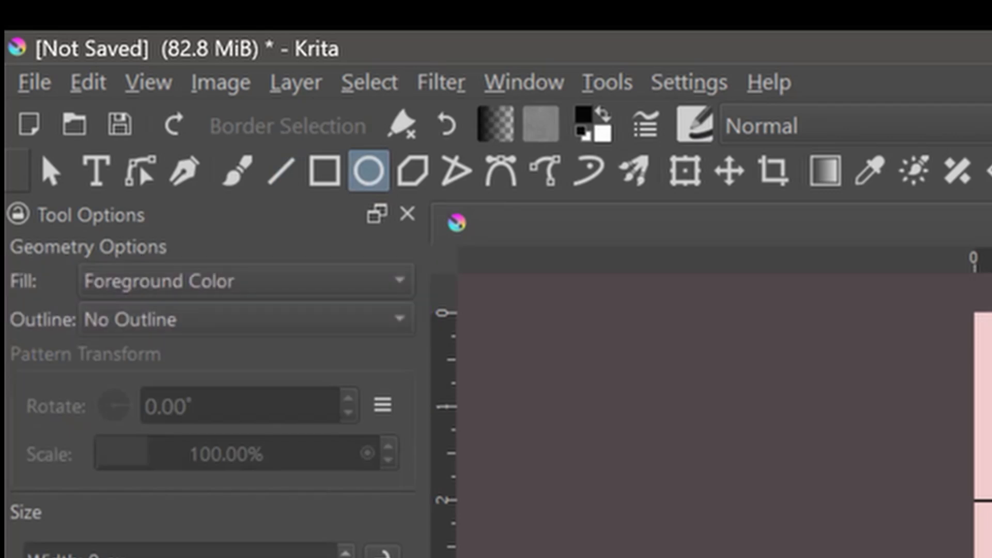
left_click(377, 281)
left_click(209, 255)
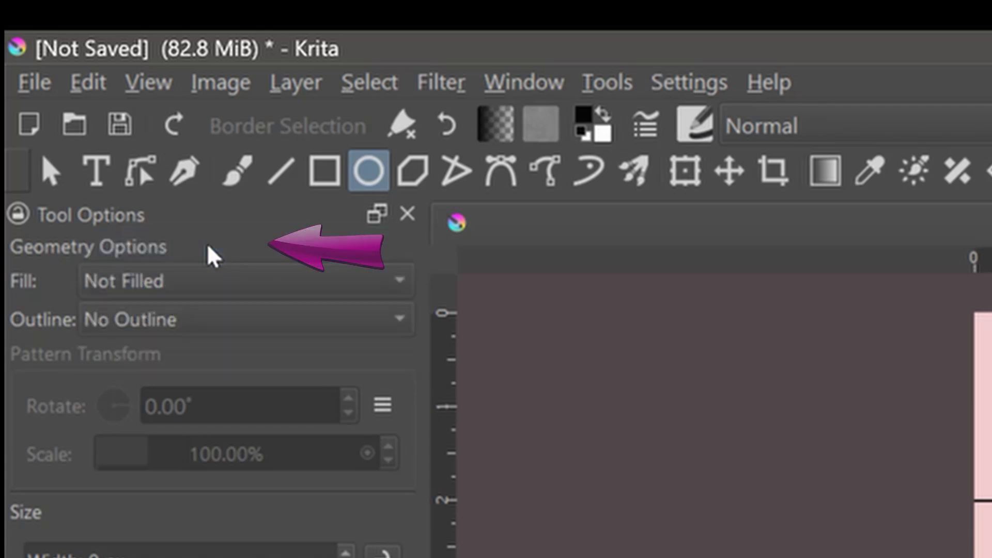
left_click(303, 330)
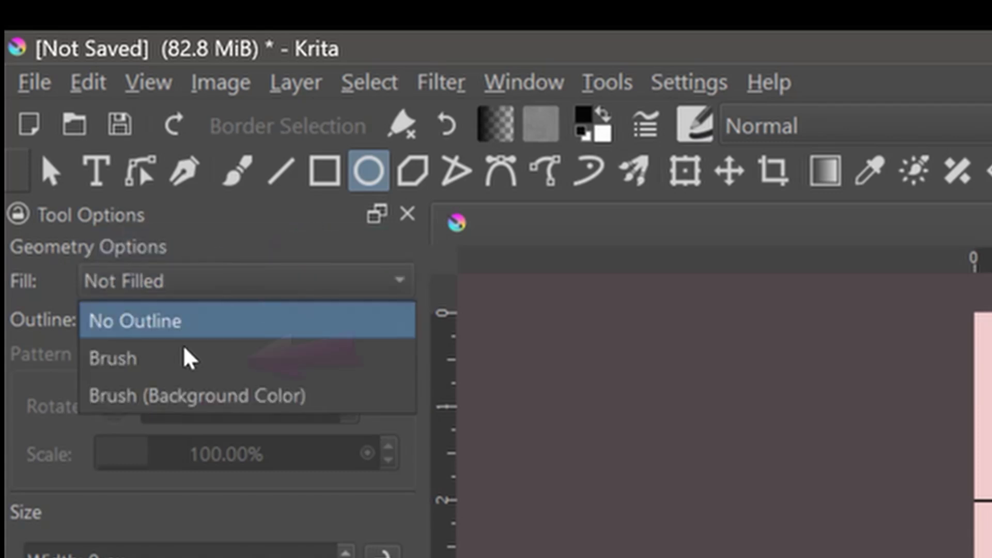
left_click(261, 371)
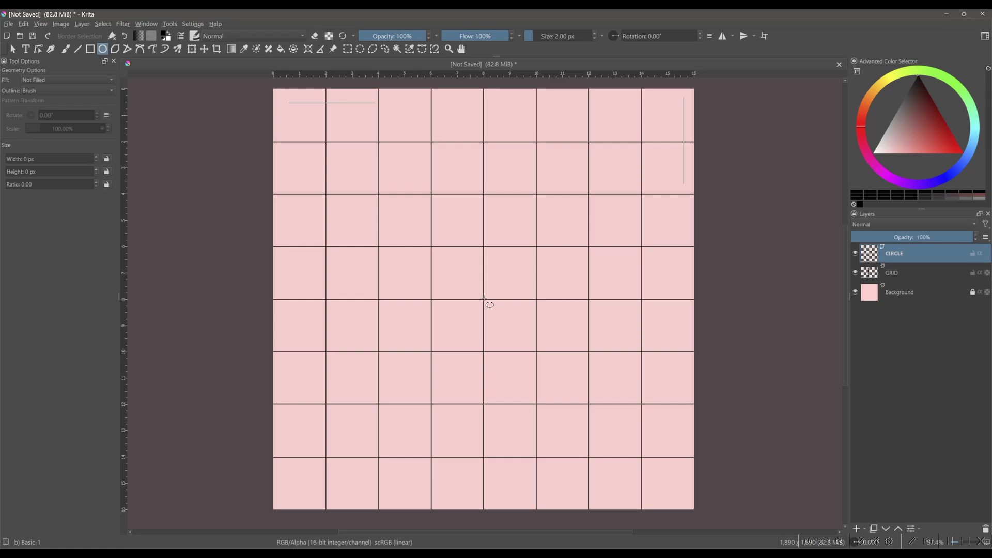
Draw a perfect circle about 1413 px across, centred on the grid
key("ctrl")
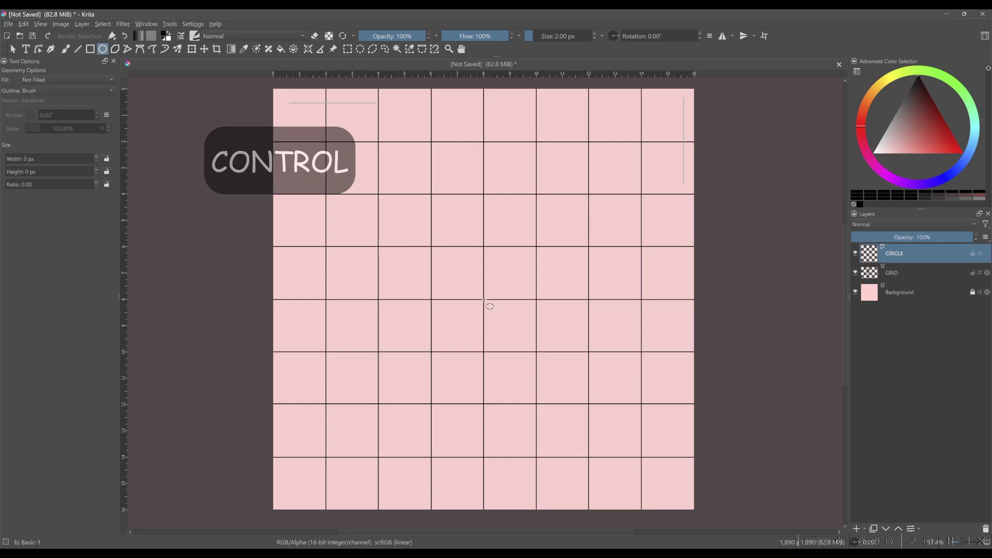
left_click_drag(485, 299, 525, 225)
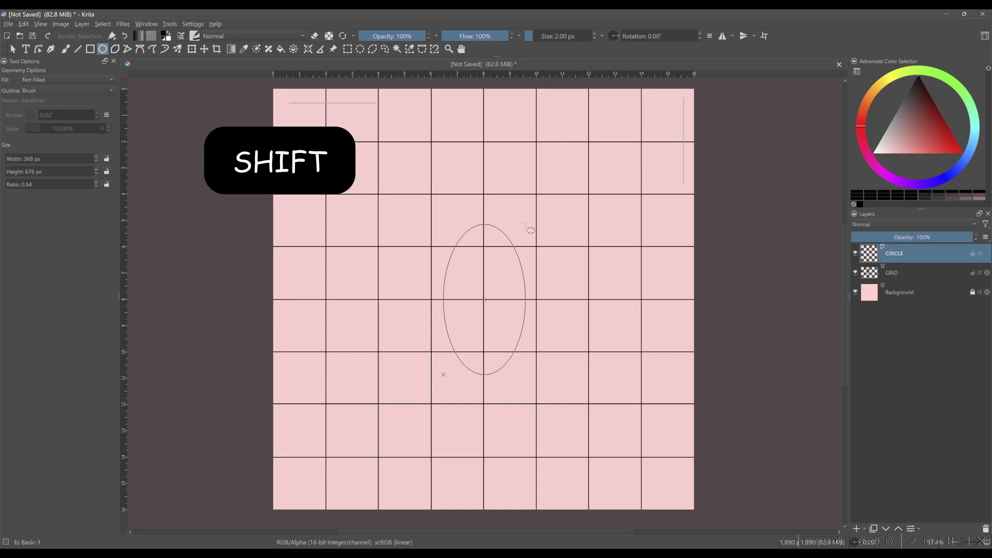
left_click_drag(526, 224, 542, 200)
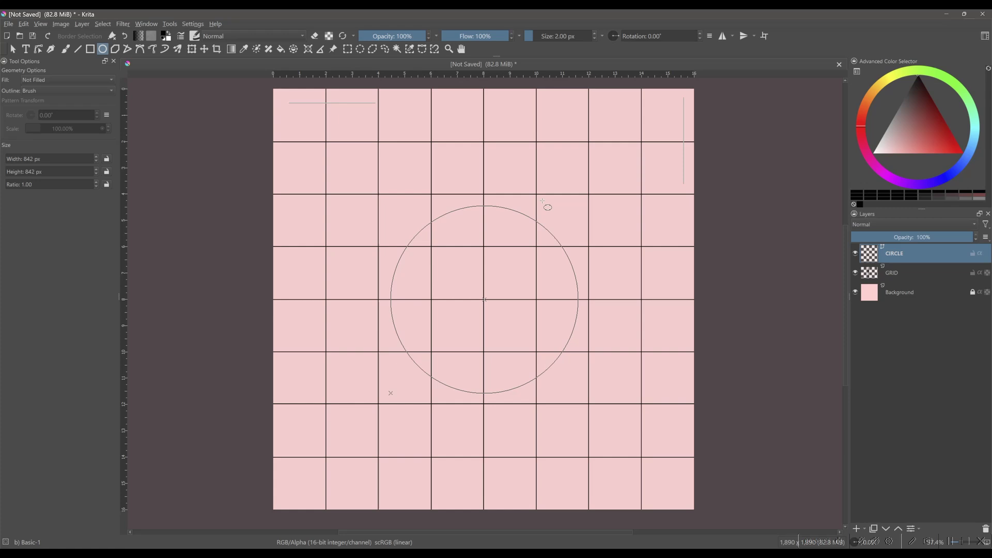
left_click_drag(542, 200, 576, 140)
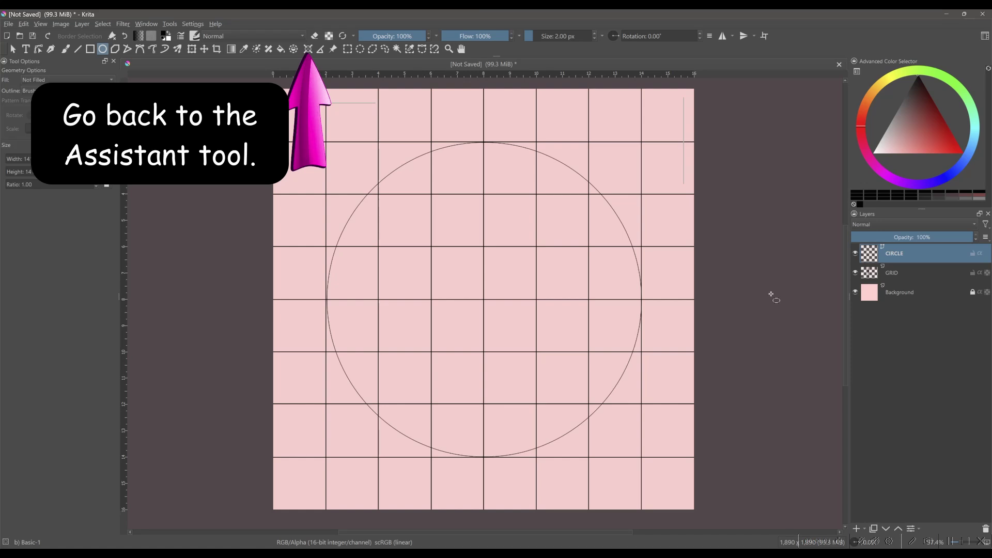
Delete both parallel ruler assistants with the Assistant tool's Delete All
left_click(307, 49)
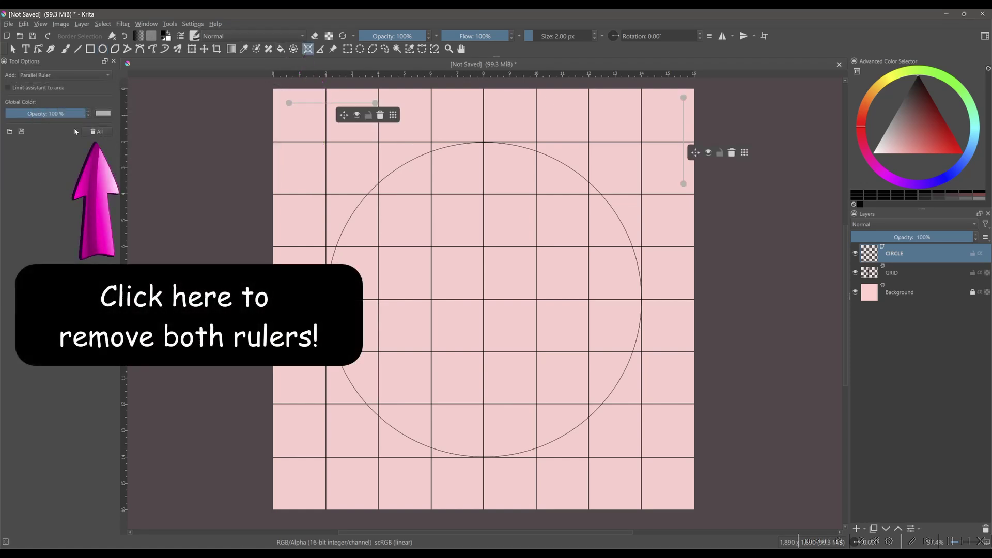
left_click(101, 131)
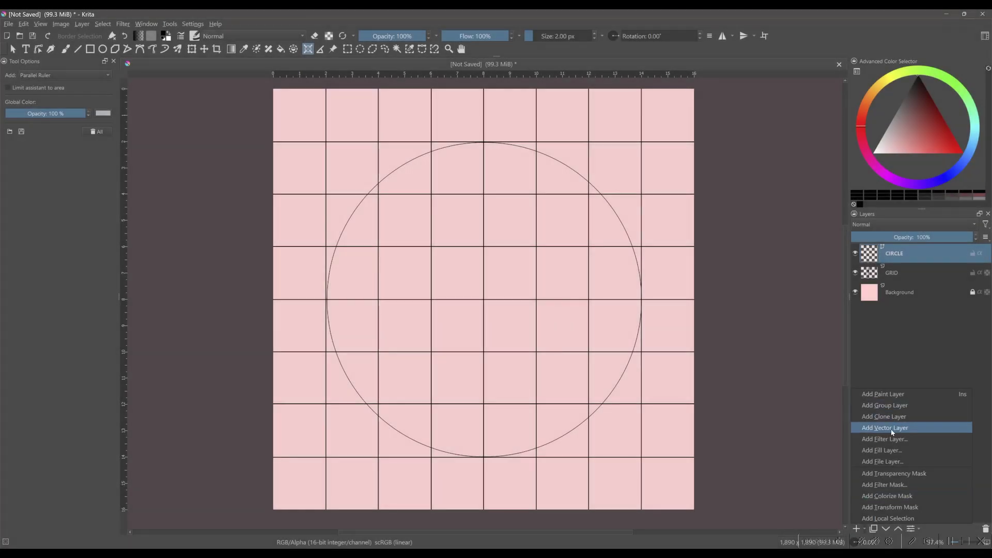
Add a vector layer named LINES at the top of the stack
left_click(893, 431)
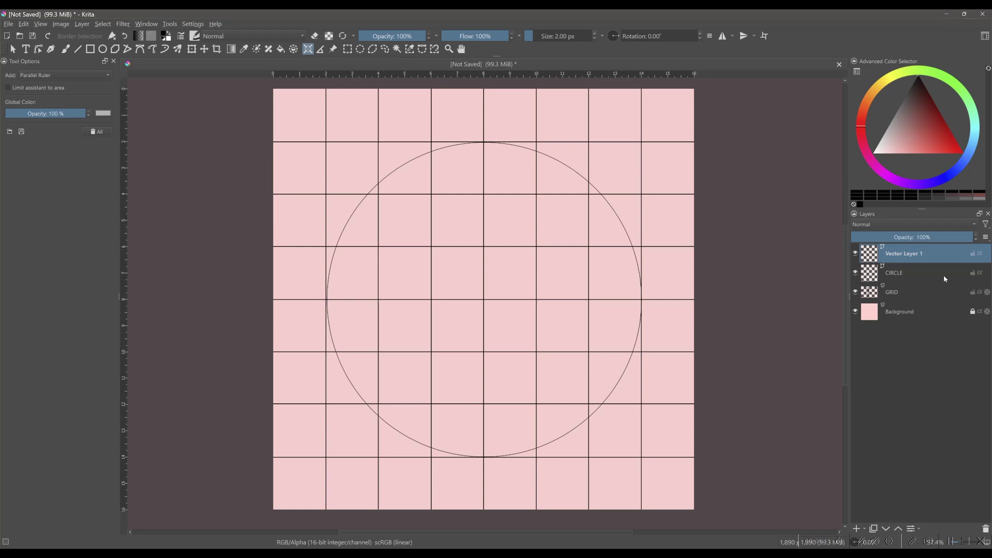
key("F2")
type("LINES")
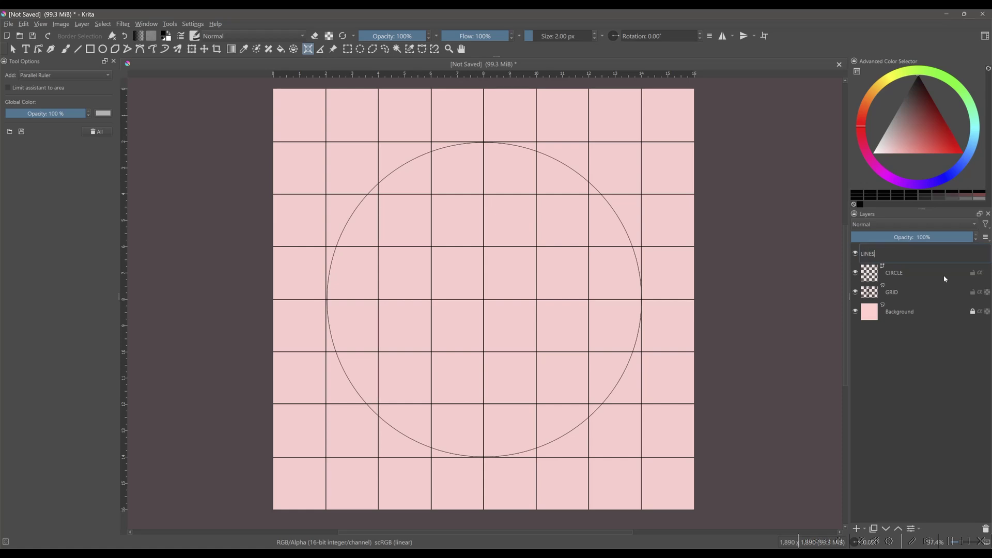
key("Return")
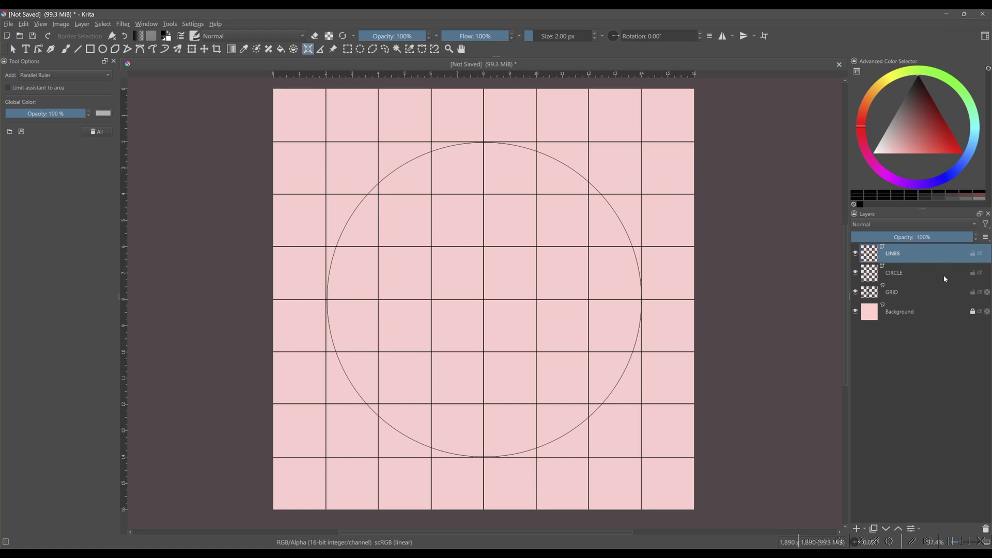
Lower the GRID layer's opacity to 25%, then reselect LINES
left_click(920, 292)
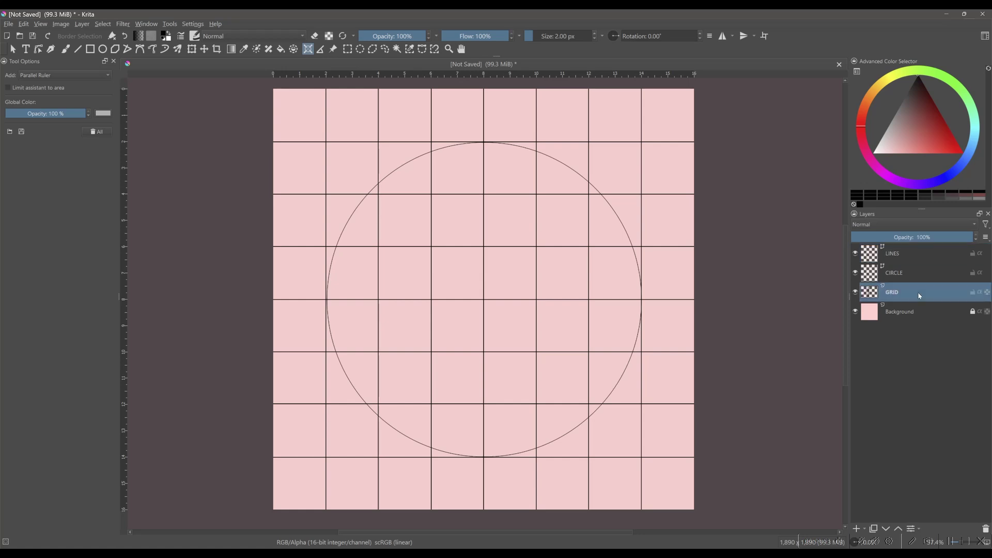
left_click_drag(954, 239, 882, 240)
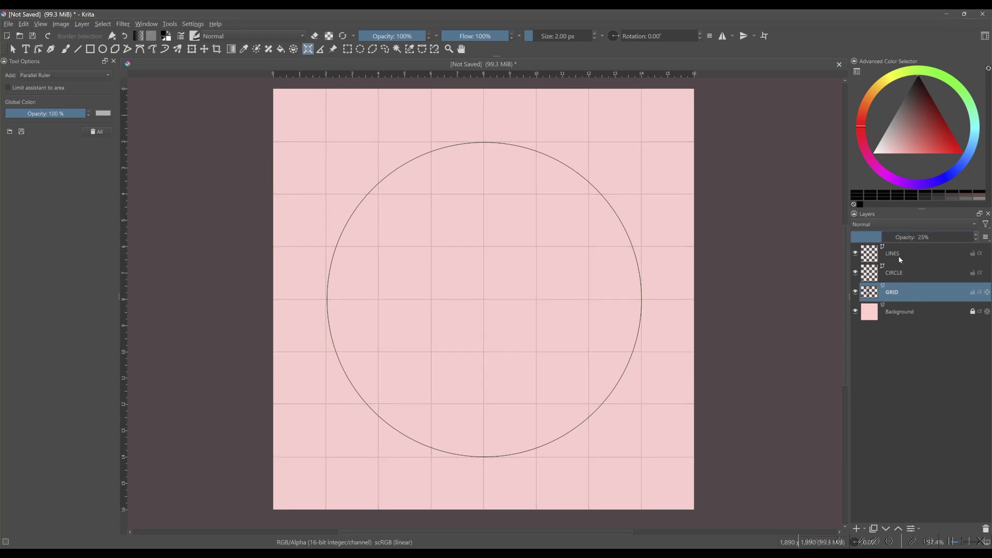
left_click(899, 259)
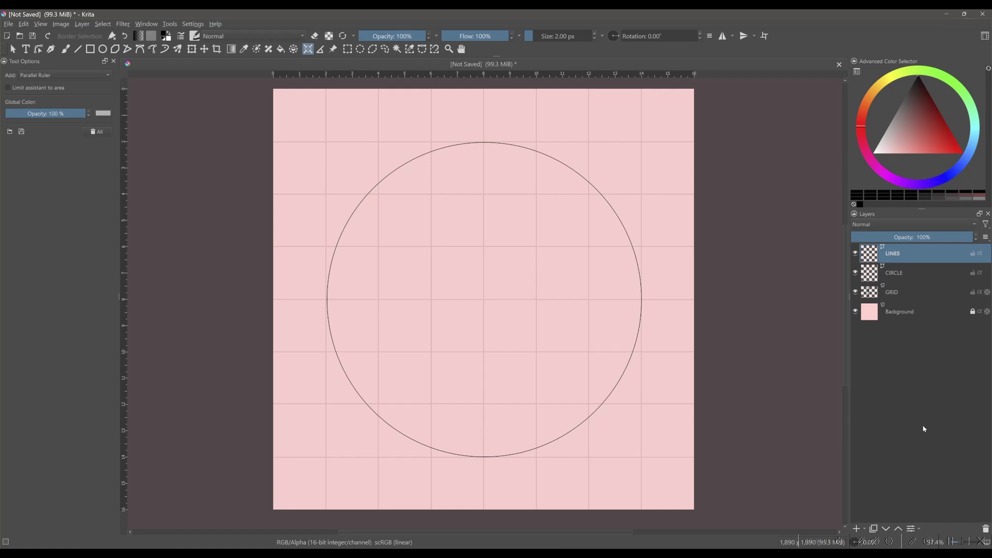
Draw five horizontal lines across the circle along the grid rows
left_click(79, 49)
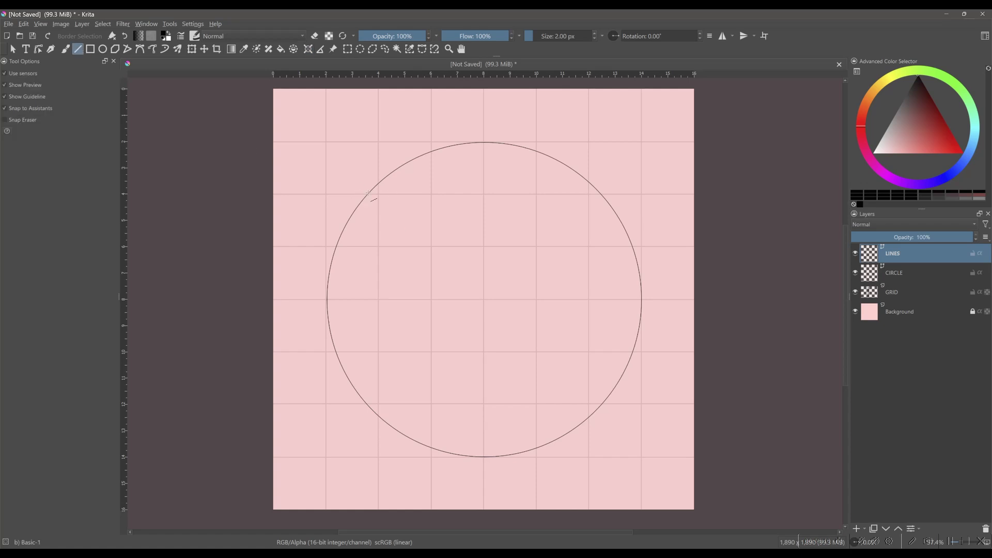
left_click_drag(368, 194, 601, 194)
scroll(374, 213, "up", 1)
left_click_drag(330, 251, 680, 251)
left_click_drag(320, 312, 673, 312)
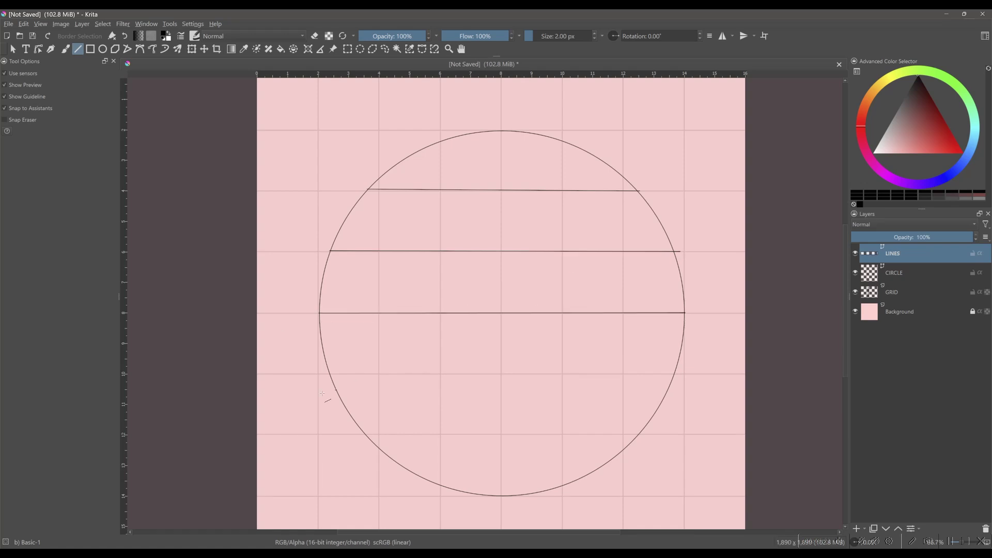
left_click_drag(329, 373, 674, 374)
left_click_drag(368, 433, 641, 433)
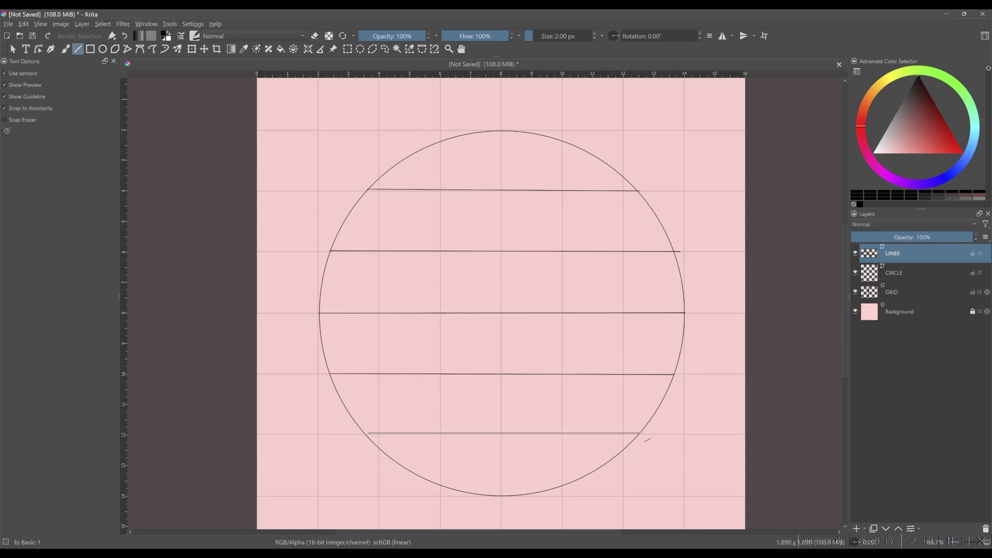
Draw five vertical lines down through the circle along the grid columns
left_click_drag(376, 179, 379, 462)
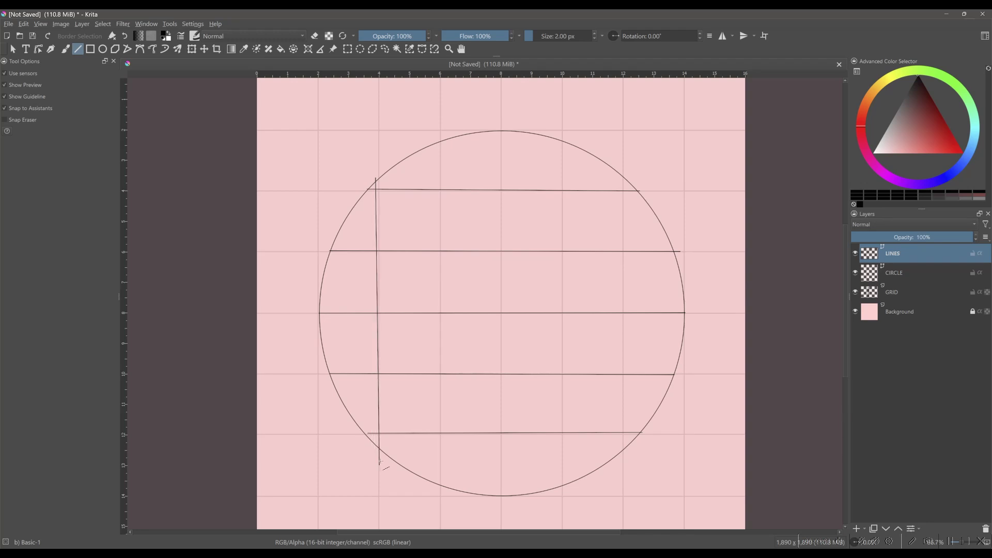
left_click_drag(441, 126, 440, 501)
key("ctrl+z")
key("ctrl+z")
mouse_move(380, 181)
left_mouse_down()
mouse_move(389, 300)
mouse_move(379, 452)
left_mouse_up()
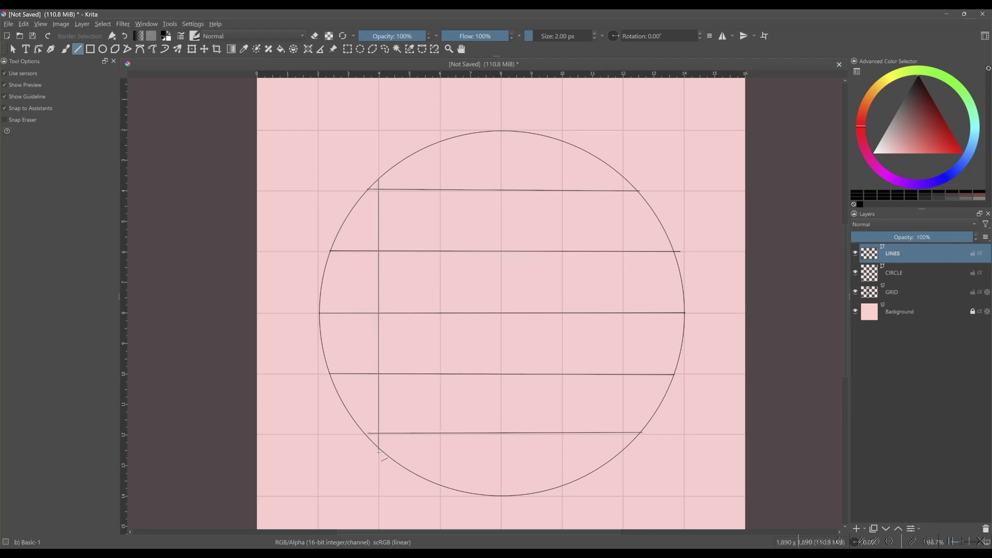
left_click_drag(442, 143, 441, 486)
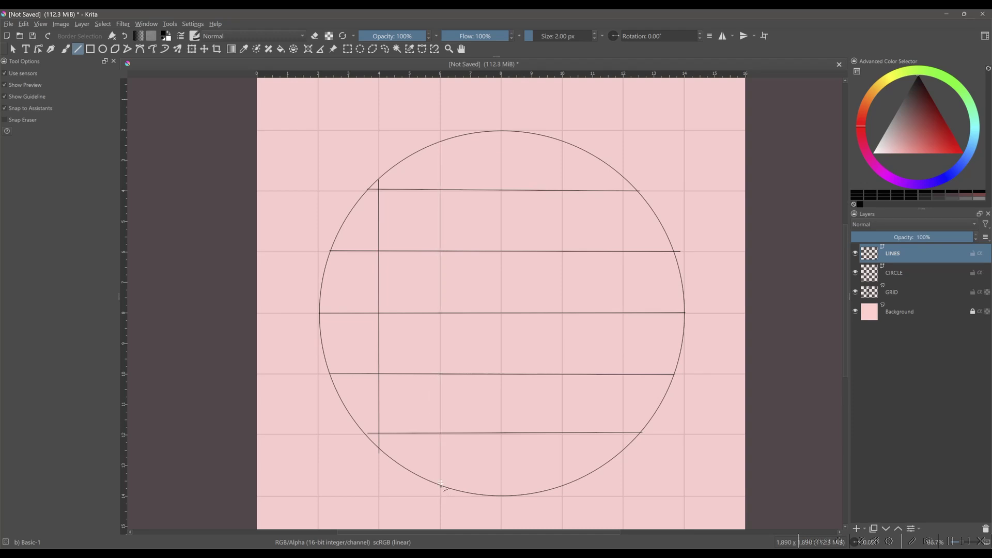
left_click_drag(501, 131, 501, 496)
mouse_move(563, 139)
left_mouse_down()
mouse_move(575, 235)
mouse_move(562, 486)
left_mouse_up()
left_click_drag(624, 179, 625, 459)
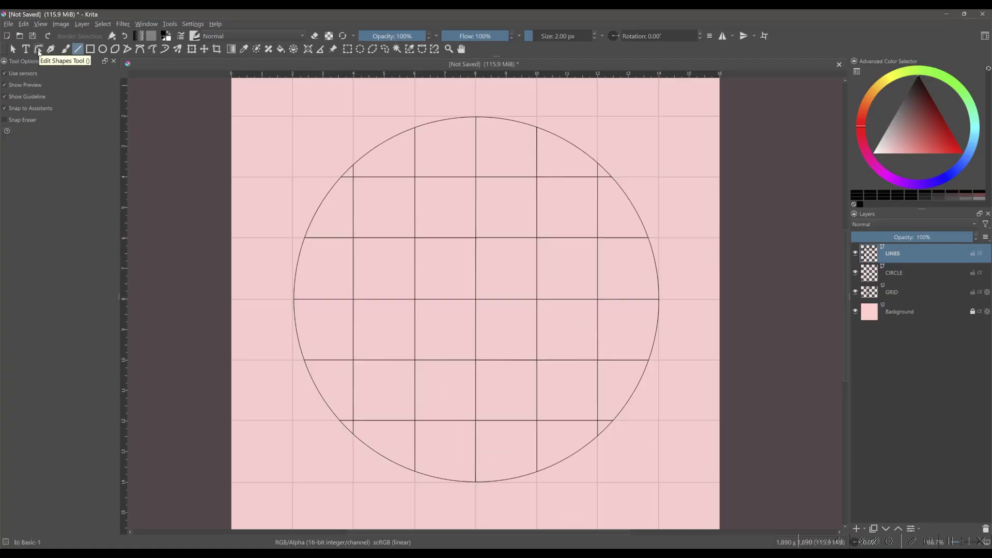
Bend the upper horizontal lines upward and the lower ones downward into arcs
left_click(122, 154)
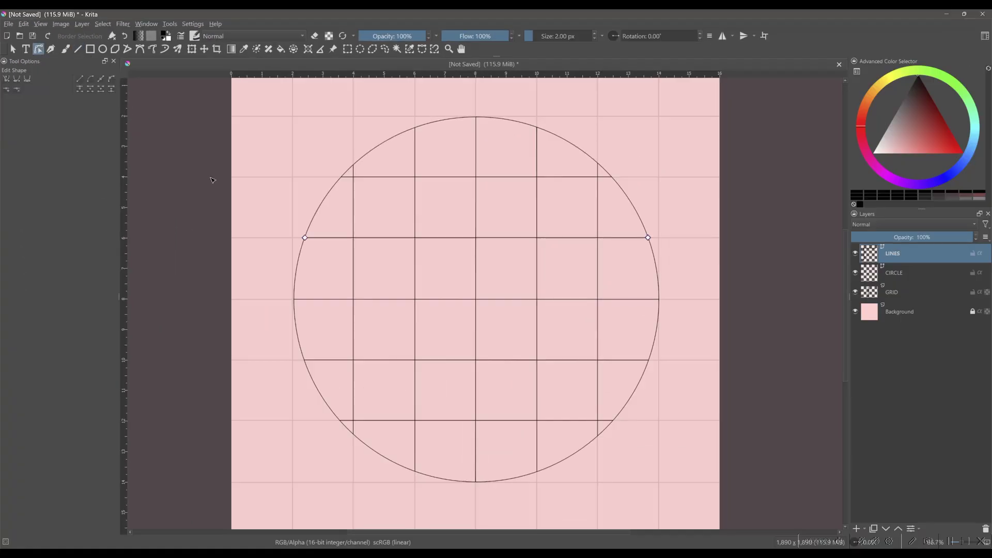
left_click(479, 178)
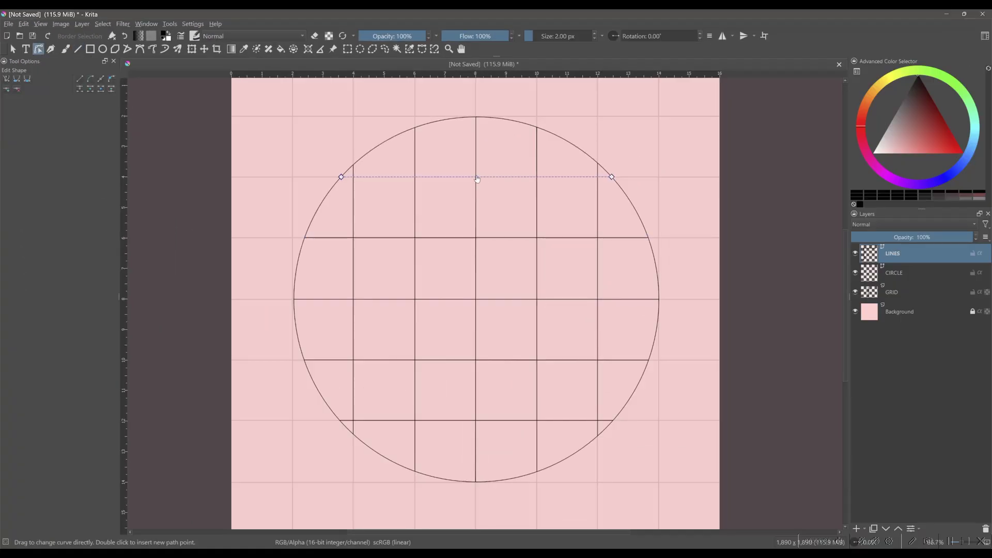
left_click_drag(477, 179, 472, 150)
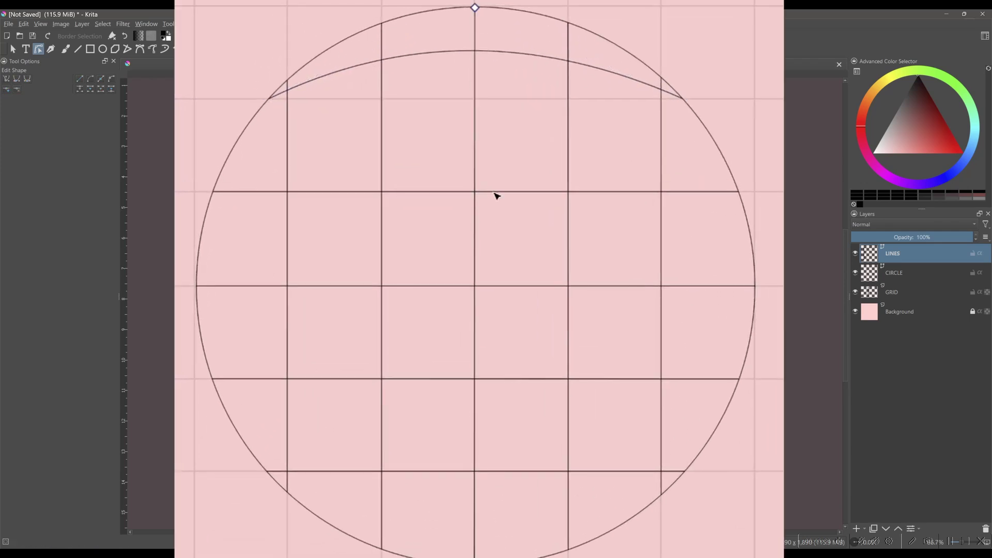
left_click(495, 194)
left_click_drag(472, 195, 472, 138)
left_click(457, 380)
left_click_drag(465, 382, 465, 434)
left_click(464, 472)
left_click_drag(464, 481, 465, 525)
Bow the left vertical lines leftward and the right ones rightward into arcs
left_click(287, 268)
left_click_drag(285, 271, 242, 288)
left_click(383, 287)
left_click_drag(384, 290, 324, 287)
left_click(571, 288)
left_click_drag(572, 288, 705, 286)
left_click(661, 279)
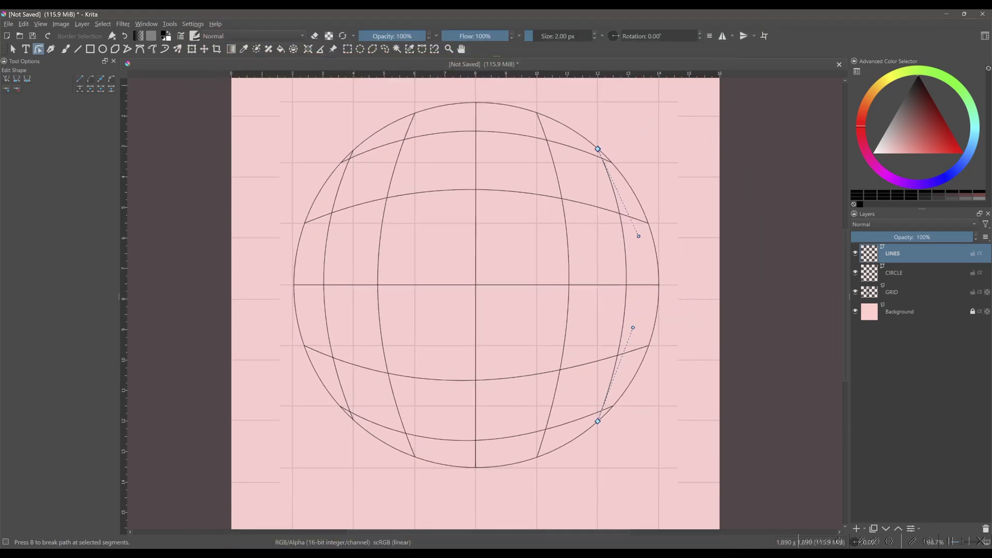
Pick the Fill tool and hide the GRID layer
scroll(374, 396, "up", 1)
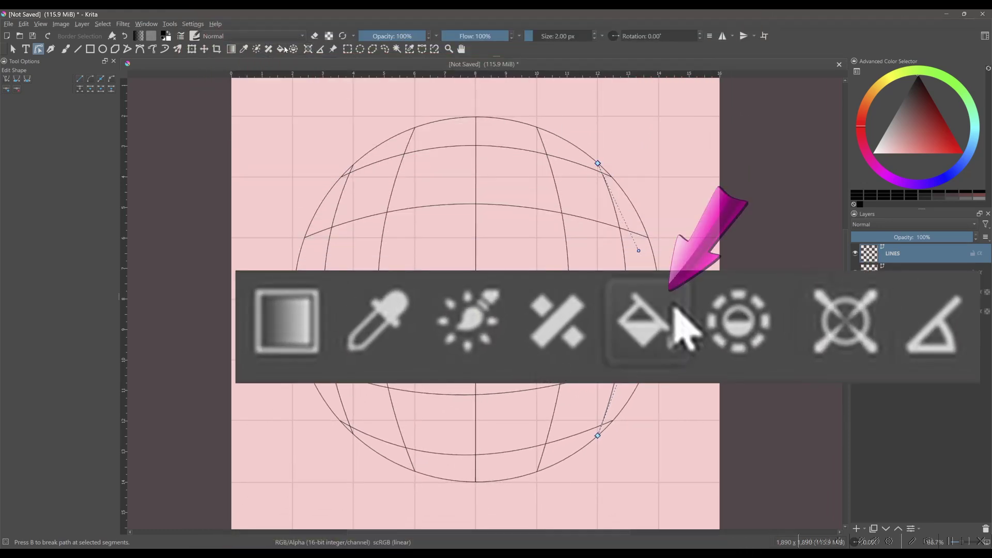
left_click(281, 49)
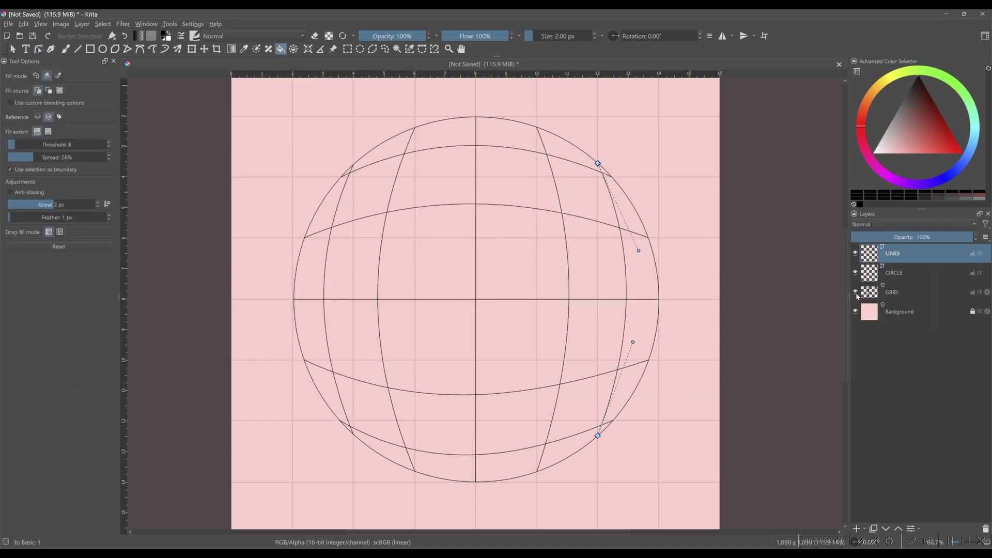
left_click(855, 293)
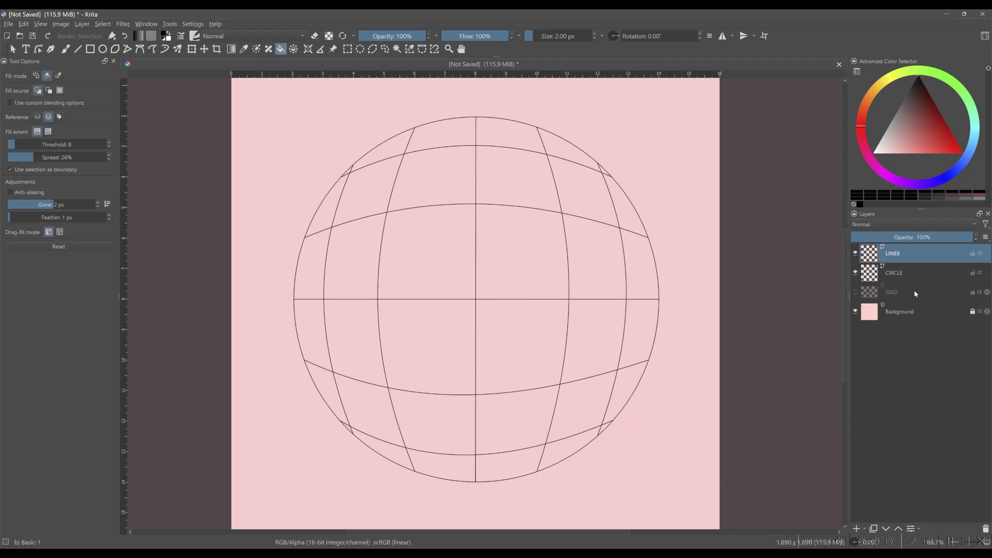
Add a new paint layer named PATTERN at the top of the stack
left_click(857, 530)
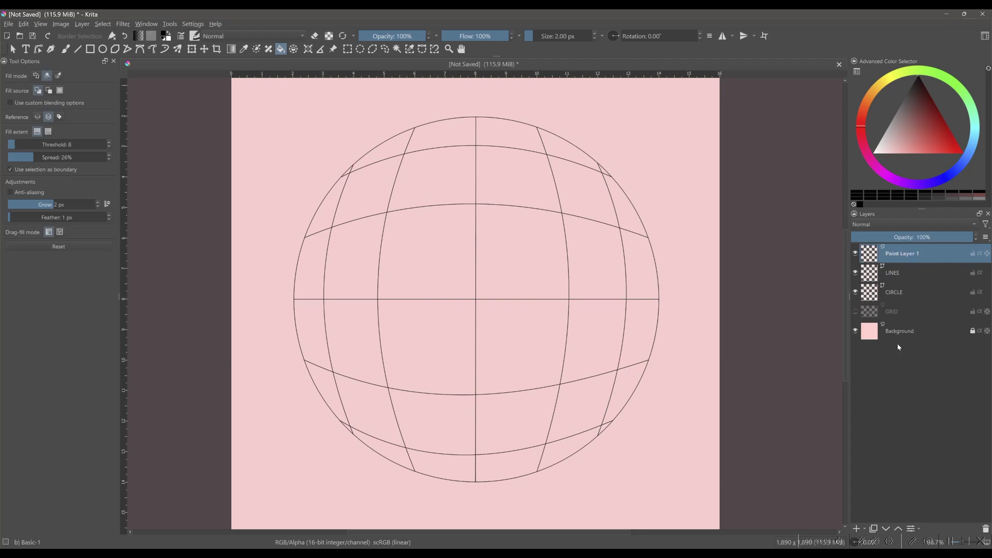
key("F2")
type("PATTERN")
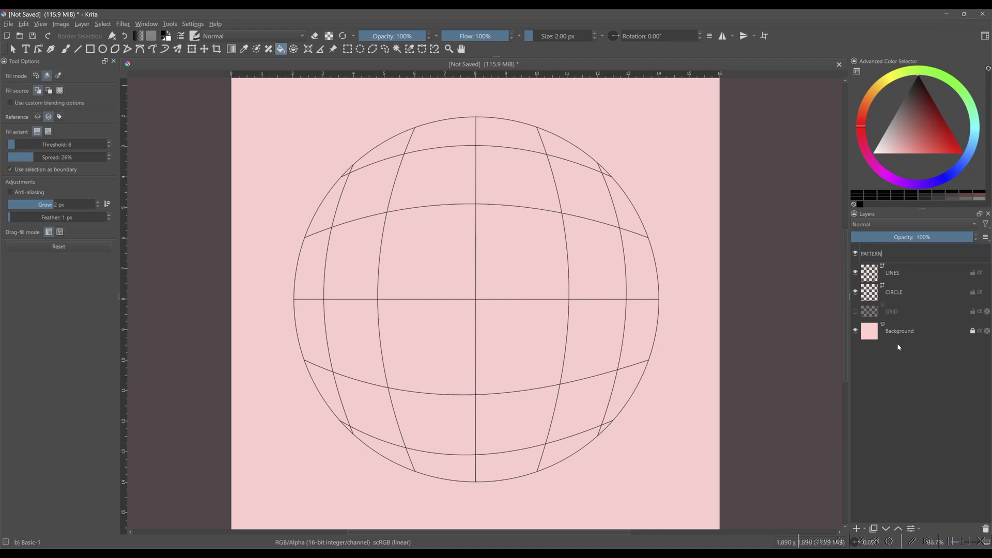
key("Return")
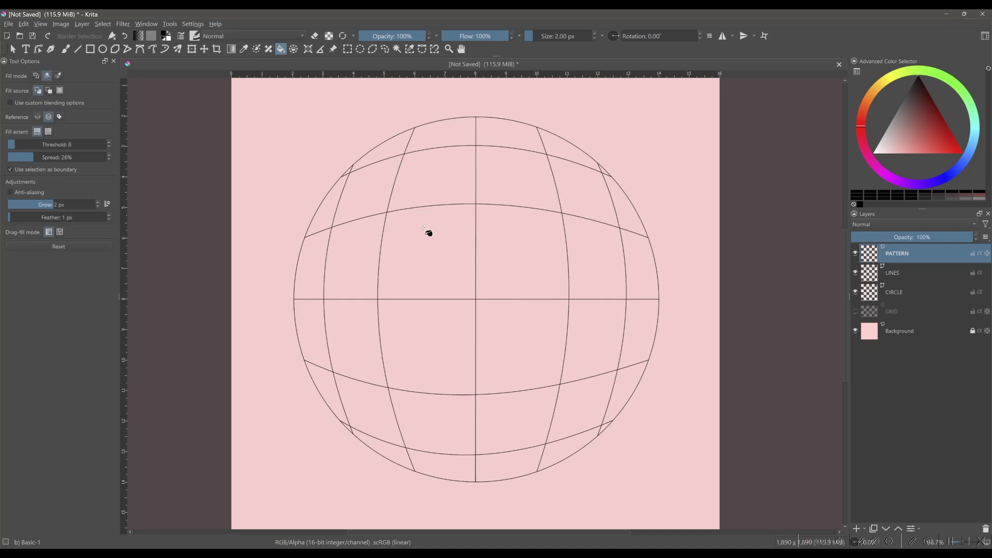
Fill alternating upper and middle sphere cells solid black on PATTERN
left_click(428, 233)
left_click(604, 272)
left_click(312, 276)
left_click(361, 200)
left_click(555, 191)
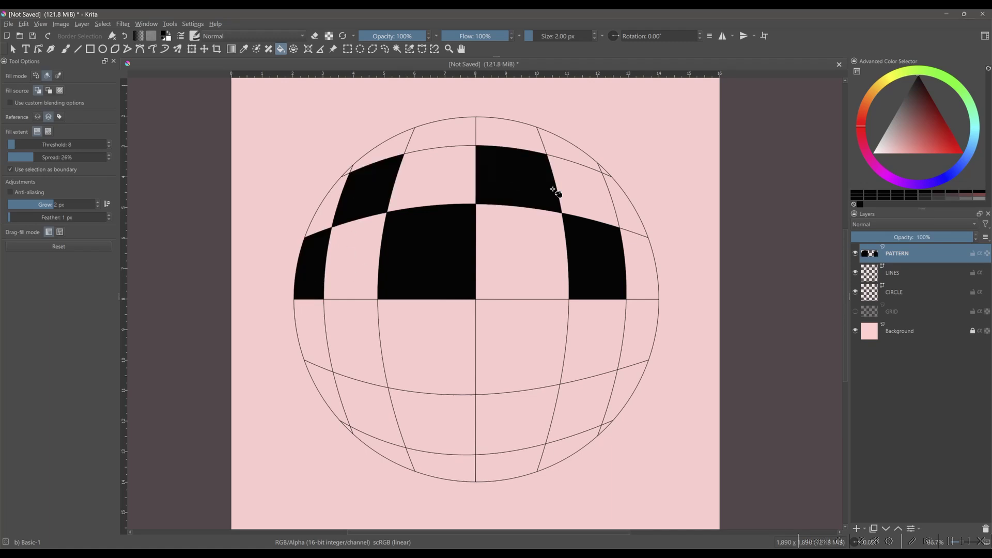
left_click(626, 207)
left_click(459, 132)
left_click(564, 151)
scroll(324, 165, "up", 5)
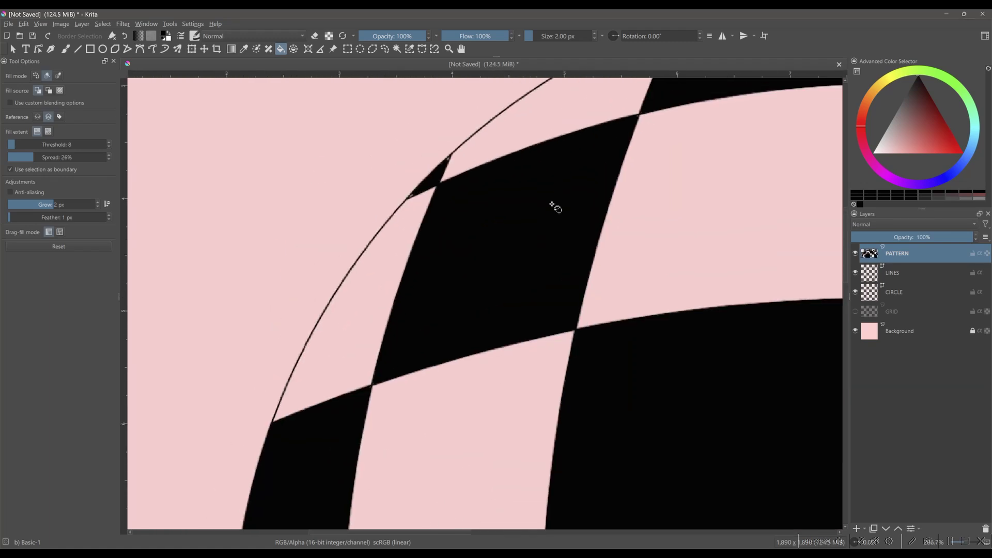
scroll(554, 207, "down", 5)
Fill the alternating lower sphere cells and edge sliver black, undoing one wrong fill
left_click(374, 292)
left_click(530, 294)
left_click(636, 284)
left_click(387, 354)
key("ctrl+z")
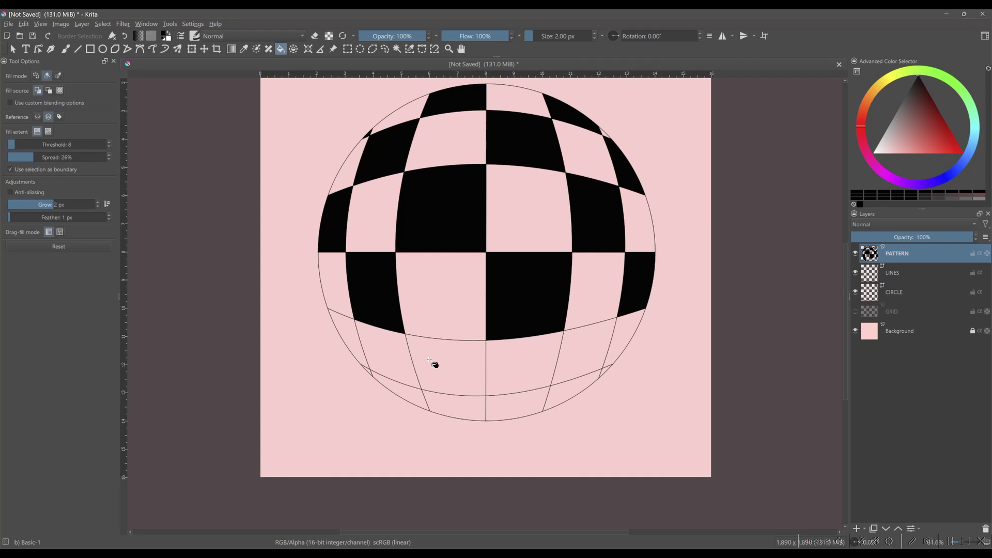
left_click(429, 360)
left_click(347, 354)
left_click(547, 359)
left_click(515, 403)
left_click(434, 404)
scroll(628, 398, "up", 5)
left_click(594, 330)
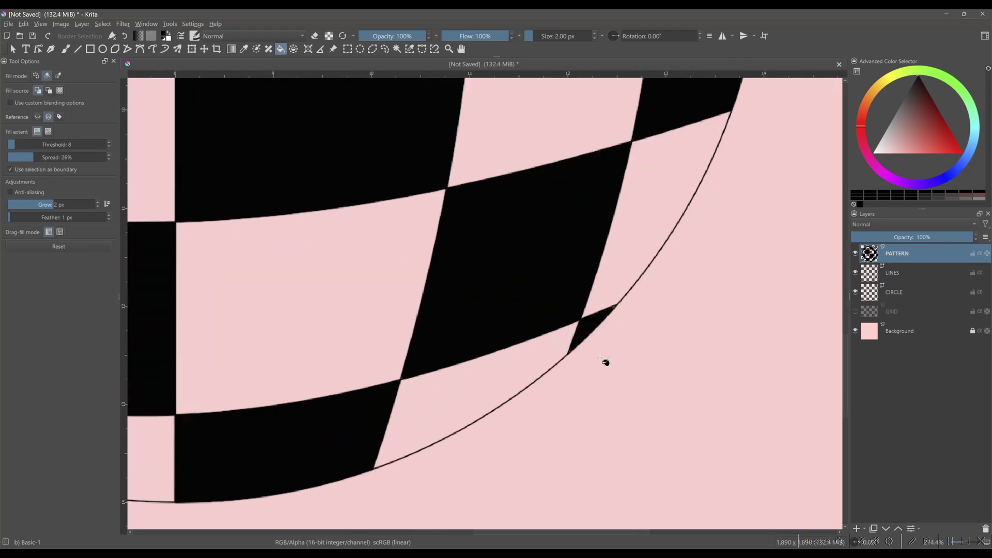
Paint the remaining grey gaps in the sliver black with the Freehand Brush
scroll(605, 361, "up", 5)
key("b")
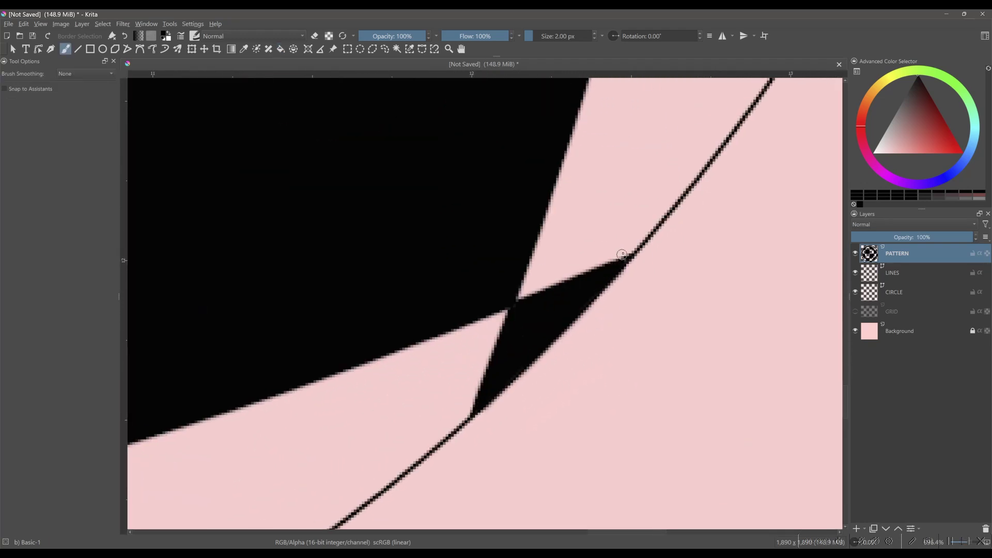
scroll(411, 126, "down", 5)
scroll(383, 386, "up", 5)
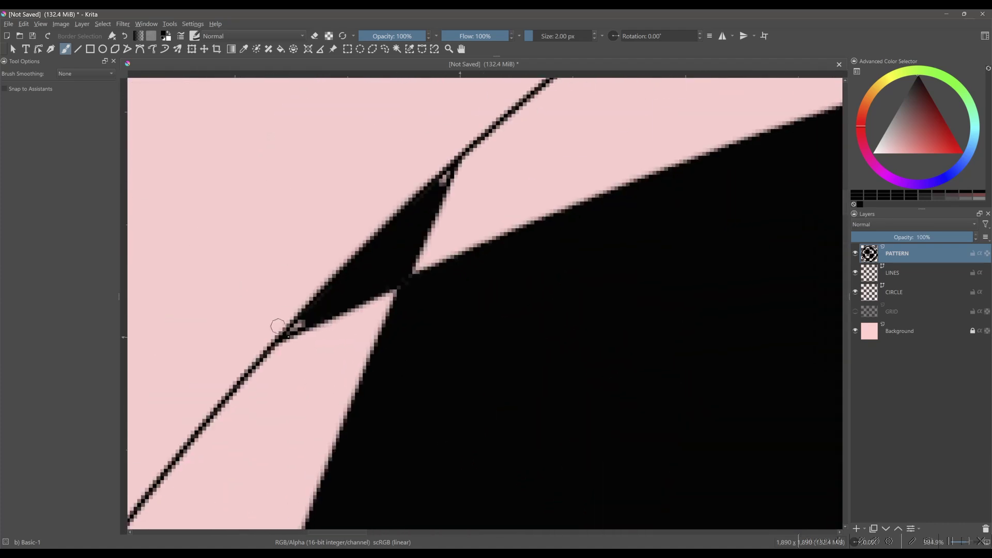
mouse_move(311, 305)
left_mouse_down()
mouse_move(444, 172)
mouse_move(363, 246)
mouse_move(349, 279)
mouse_move(457, 181)
mouse_move(444, 181)
mouse_move(397, 263)
left_mouse_up()
scroll(346, 269, "down", 10)
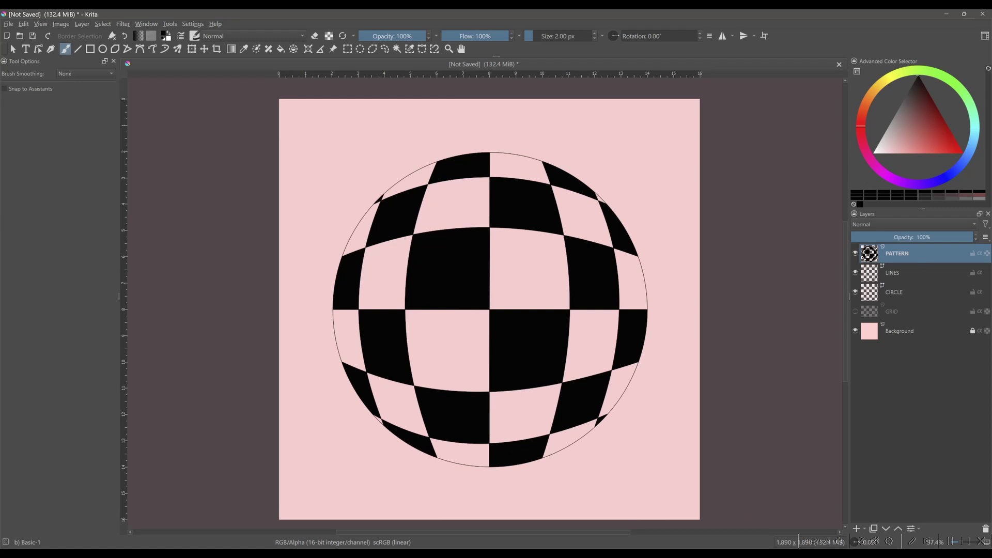
Fill the remaining pink sphere cells white with the Fill tool
key("x")
left_click(281, 49)
mouse_move(408, 181)
left_mouse_down()
mouse_move(447, 203)
mouse_move(576, 215)
mouse_move(332, 348)
mouse_move(634, 291)
mouse_move(624, 388)
mouse_move(562, 446)
mouse_move(371, 243)
mouse_move(477, 340)
left_mouse_up()
scroll(477, 340, "up", 5)
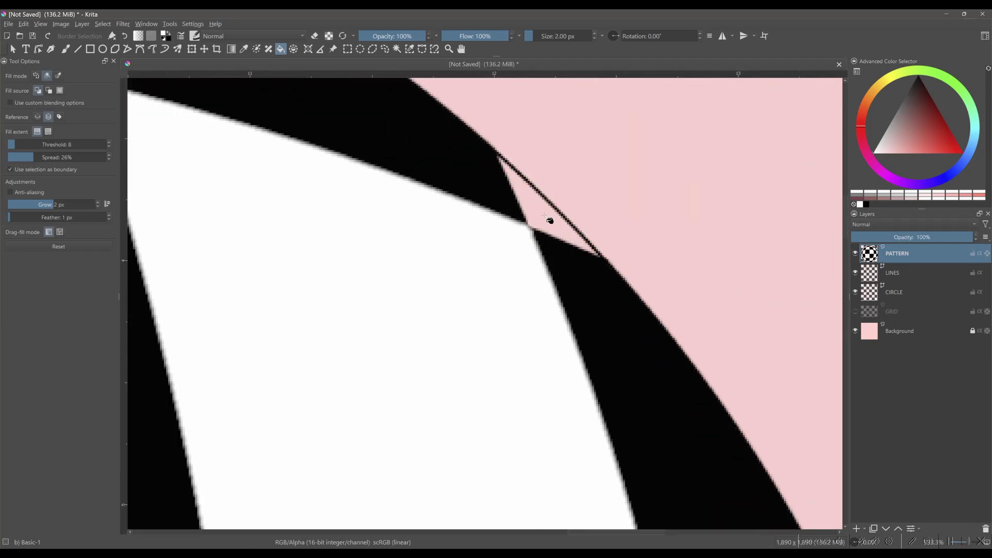
scroll(550, 219, "down", 3)
scroll(427, 300, "up", 4)
scroll(646, 210, "down", 5)
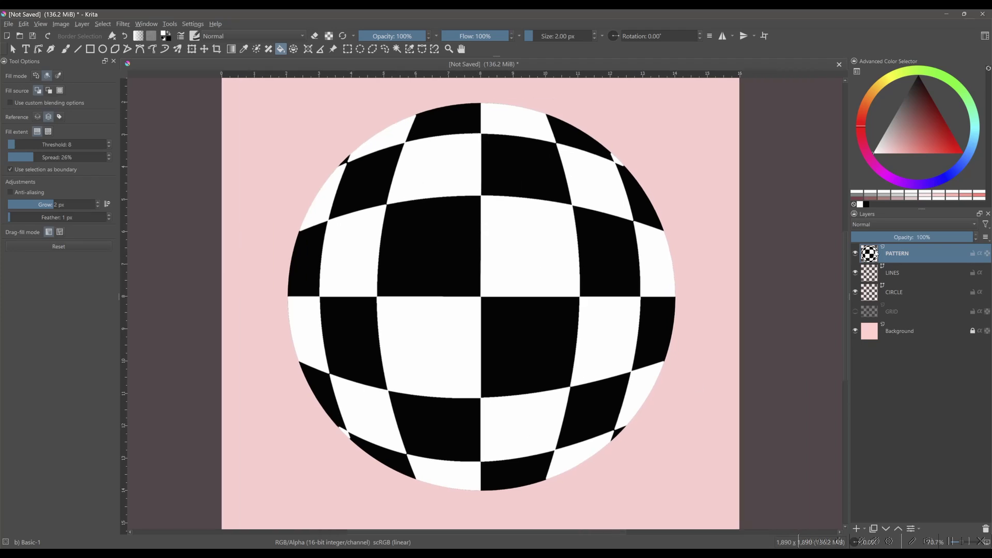
Hide the PATTERN, LINES and CIRCLE layers
left_click(856, 253)
left_click(856, 273)
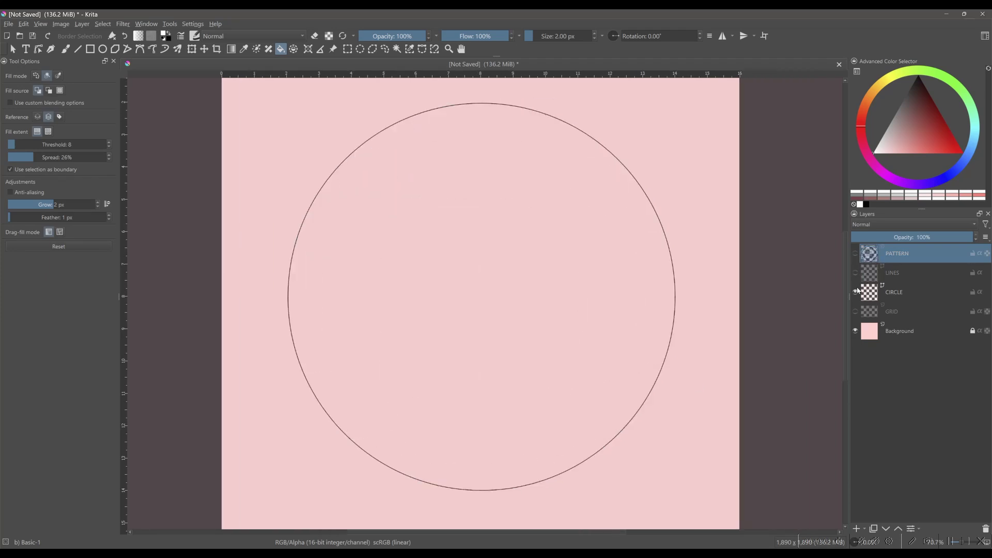
left_click(856, 293)
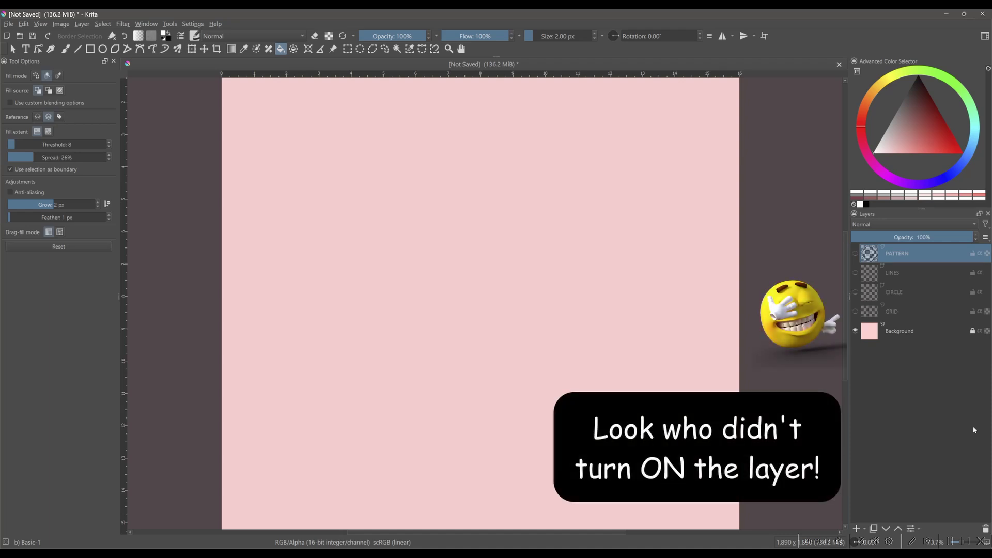
Fill the Background layer with the white background colour using Shift+Backspace
left_click(905, 312)
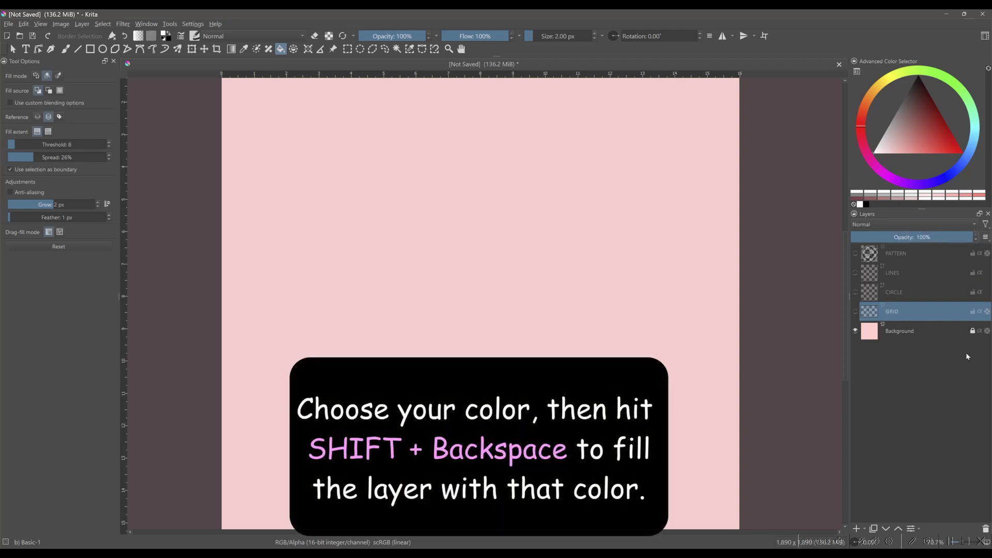
left_click(911, 332)
key("shift+BackSpace")
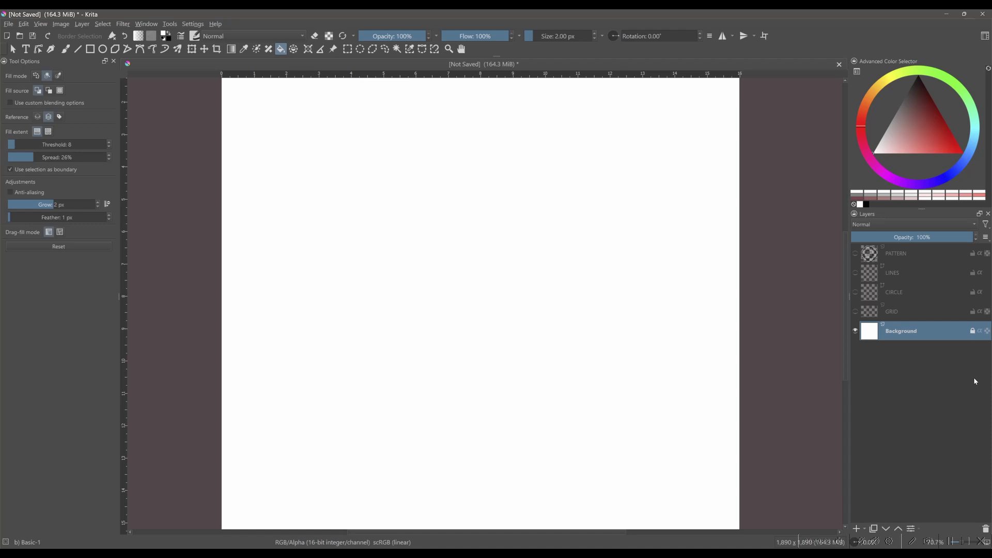
Show the GRID layer again and fill alternate squares black in the top two rows
left_click(896, 314)
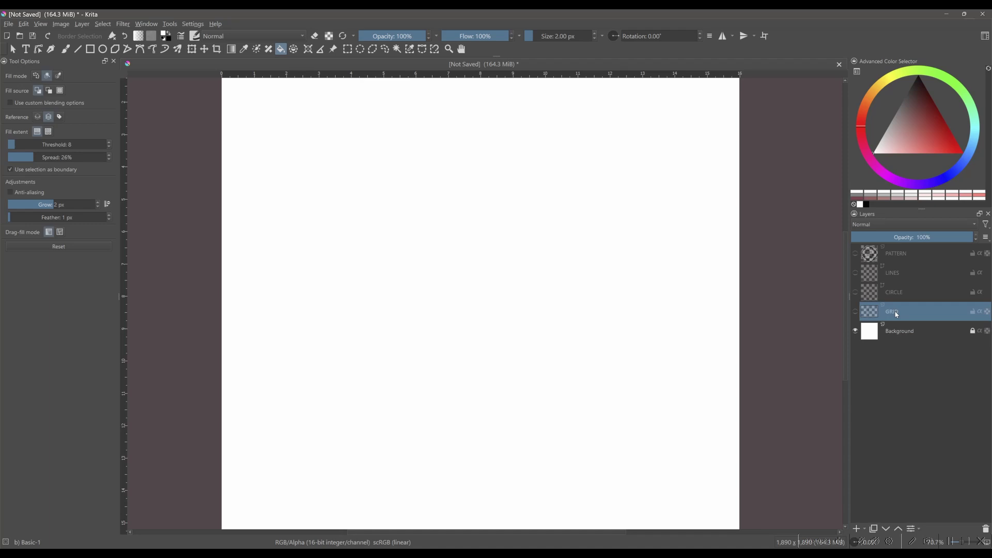
left_click(856, 312)
scroll(401, 178, "down", 2)
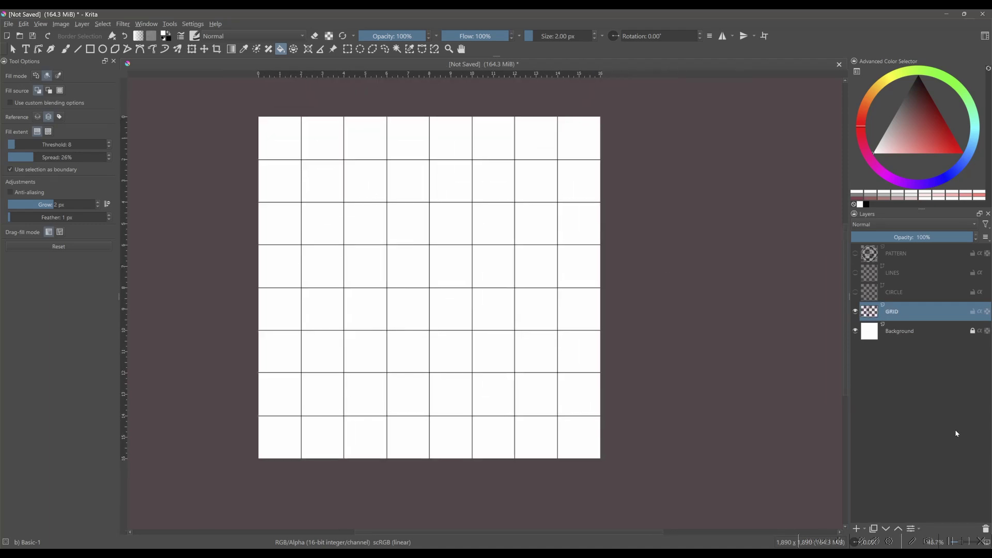
left_click(267, 137)
left_click(364, 137)
left_click(451, 137)
left_click(536, 137)
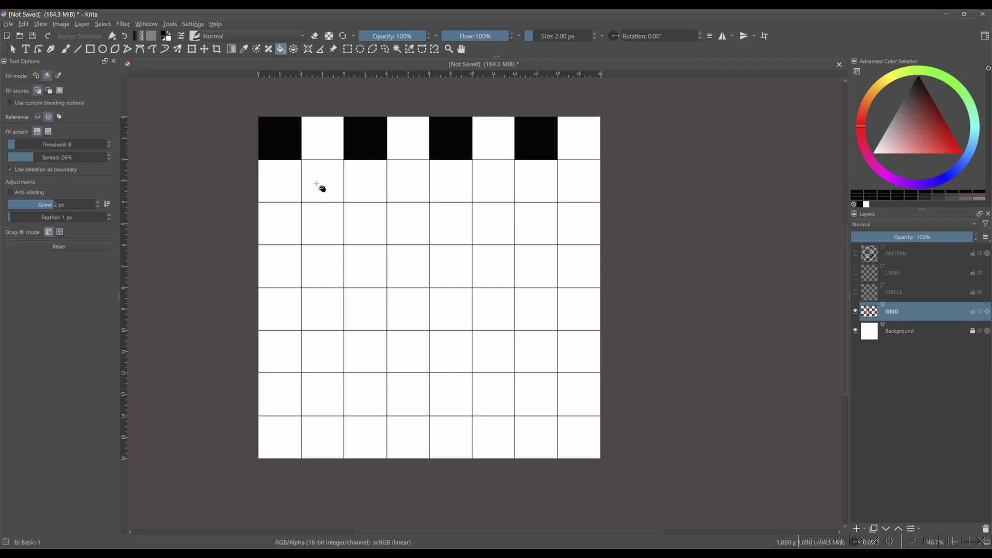
left_click(321, 183)
left_click(408, 181)
left_click(482, 185)
left_click(569, 186)
Fill alternate squares black in the third, fourth and fifth rows
left_click(279, 223)
left_click(356, 228)
left_click(440, 225)
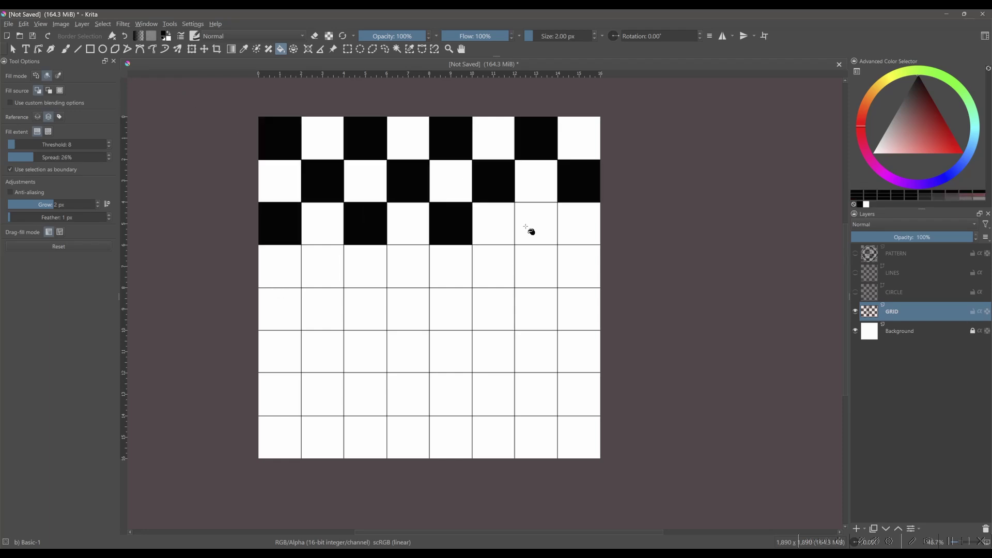
left_click(530, 225)
left_click(313, 271)
left_click(412, 272)
left_click(492, 267)
left_click(576, 266)
left_click(279, 310)
left_click(364, 310)
left_click(450, 310)
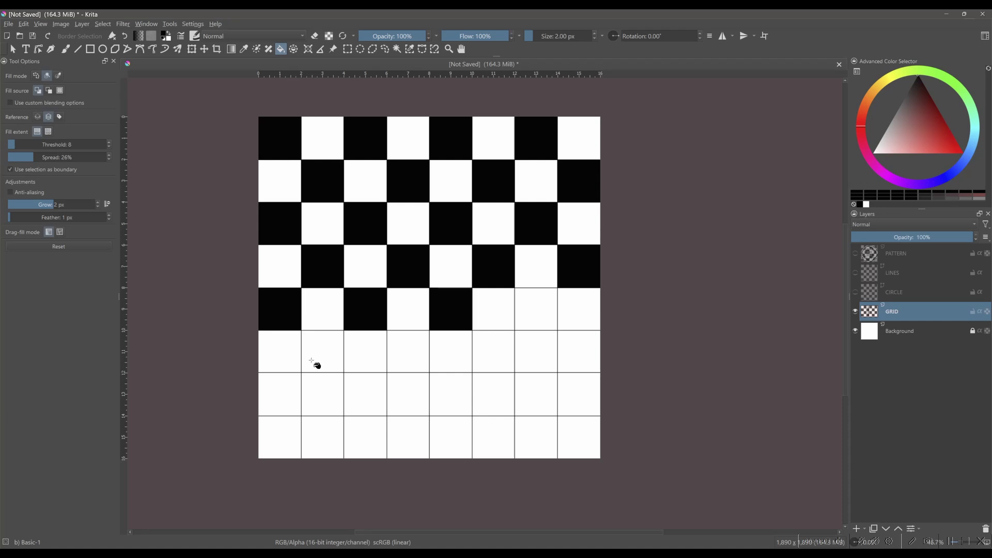
left_click(535, 310)
Fill alternate squares black in the last three rows, completing the 8 × 8 checkerboard
left_click(322, 353)
left_click(485, 352)
left_click(567, 355)
left_click(298, 406)
left_click(370, 399)
left_click(453, 398)
left_click(531, 396)
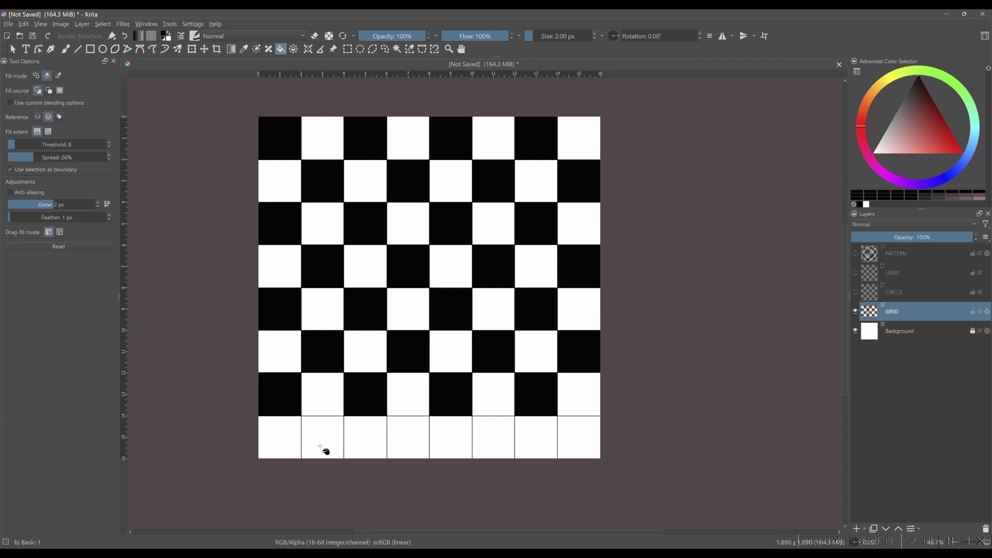
left_click(324, 450)
left_click(414, 446)
left_click(486, 438)
left_click(574, 442)
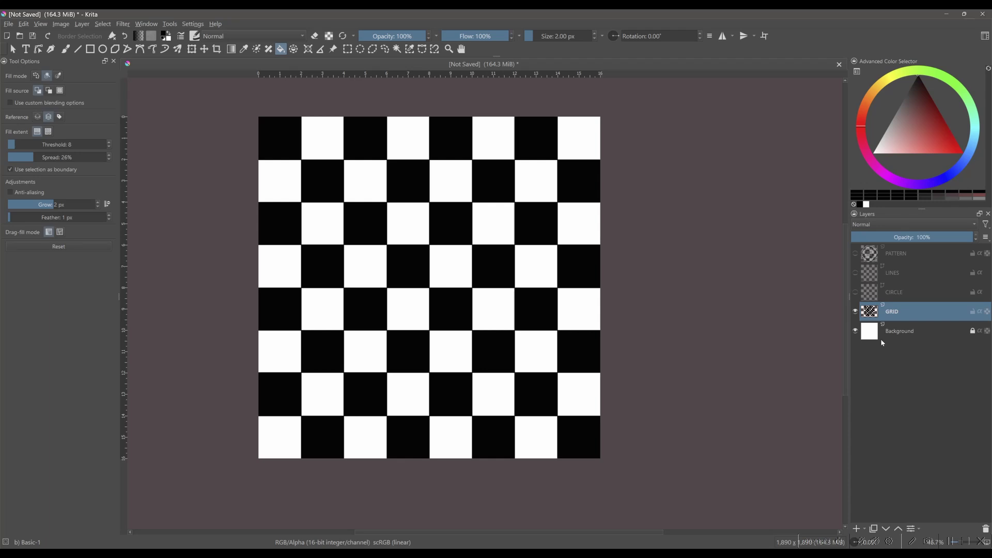
Show the PATTERN layer again and delete the LINES layer
left_click(855, 253)
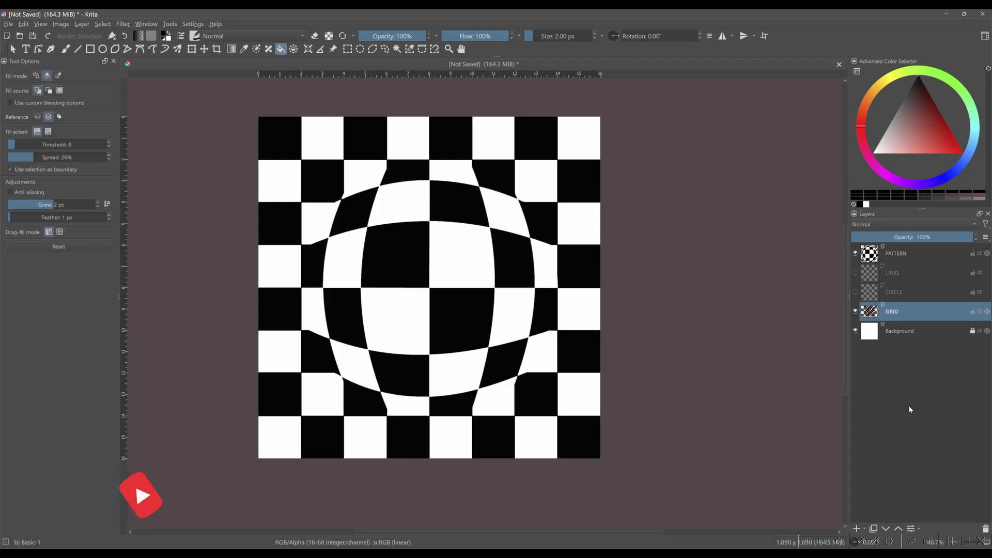
left_click(899, 274)
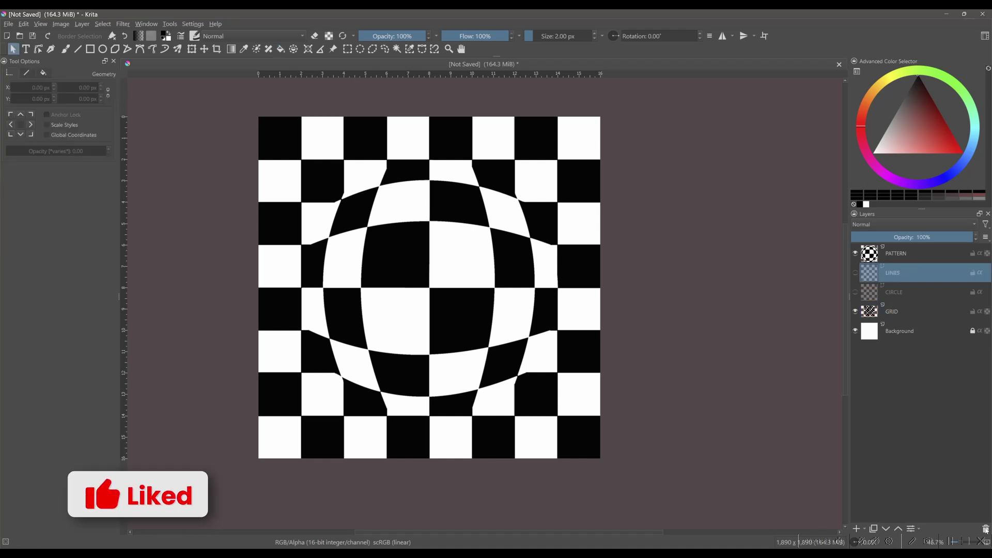
key("shift+Delete")
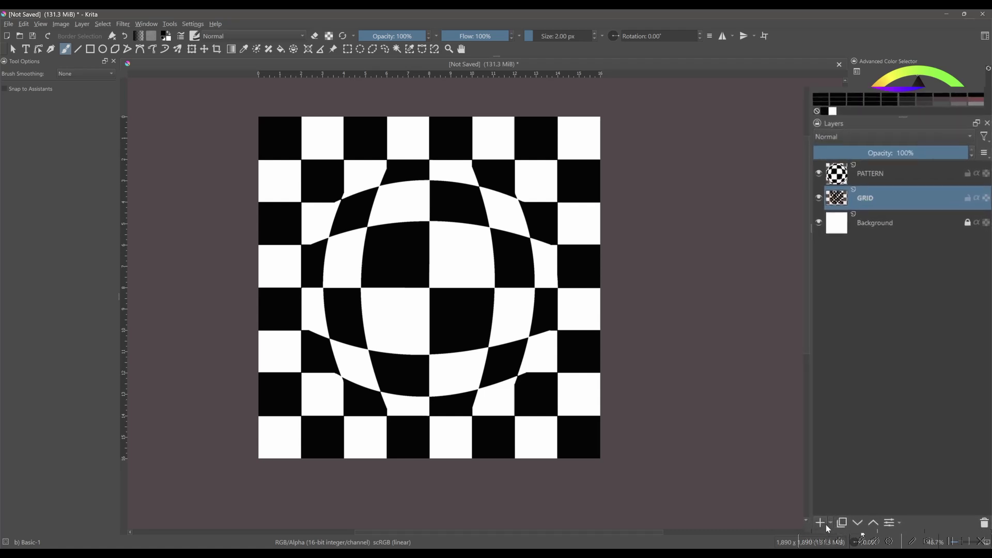
Add a new layer named SHADOW1 above GRID and set its blend mode to Multiply
left_click(857, 529)
double_click(875, 141)
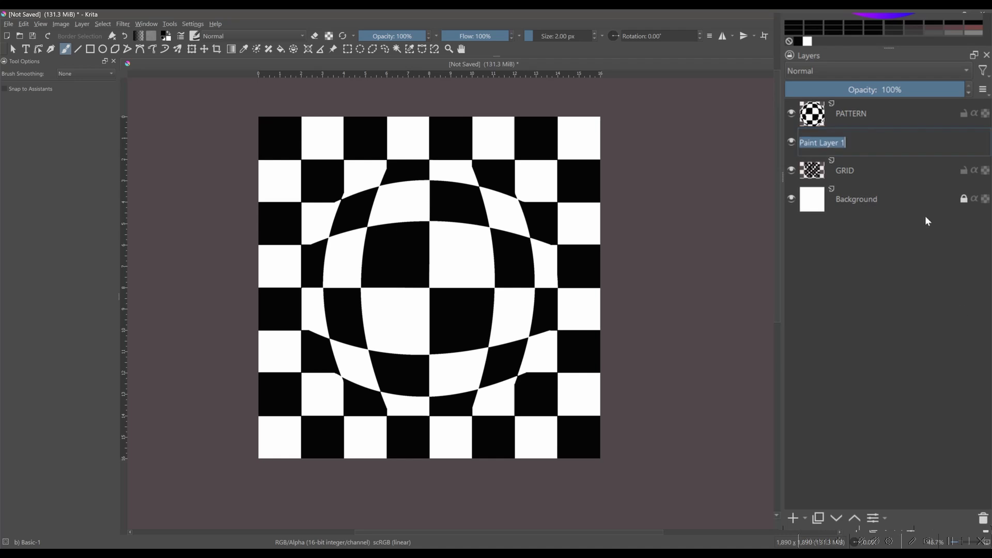
type("SHADOW1")
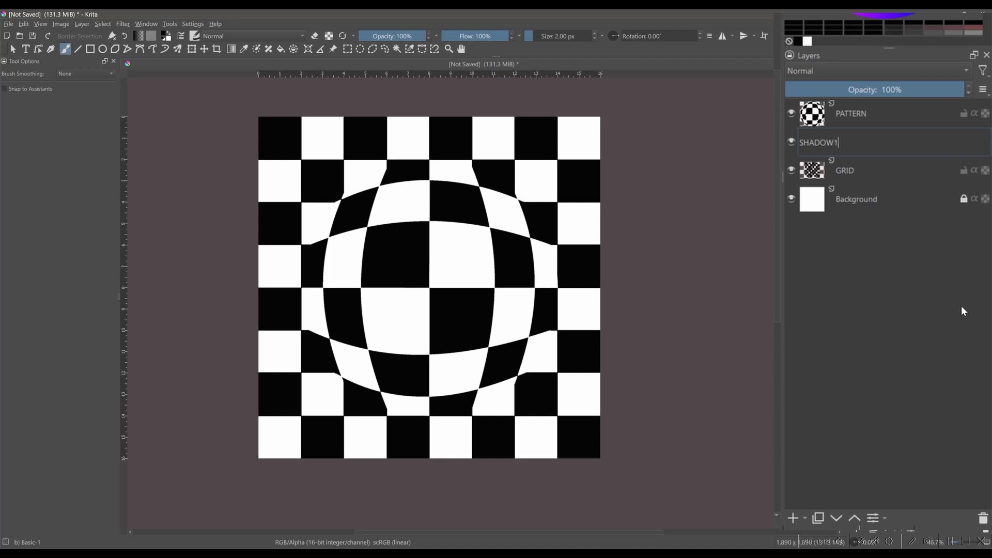
key("Return")
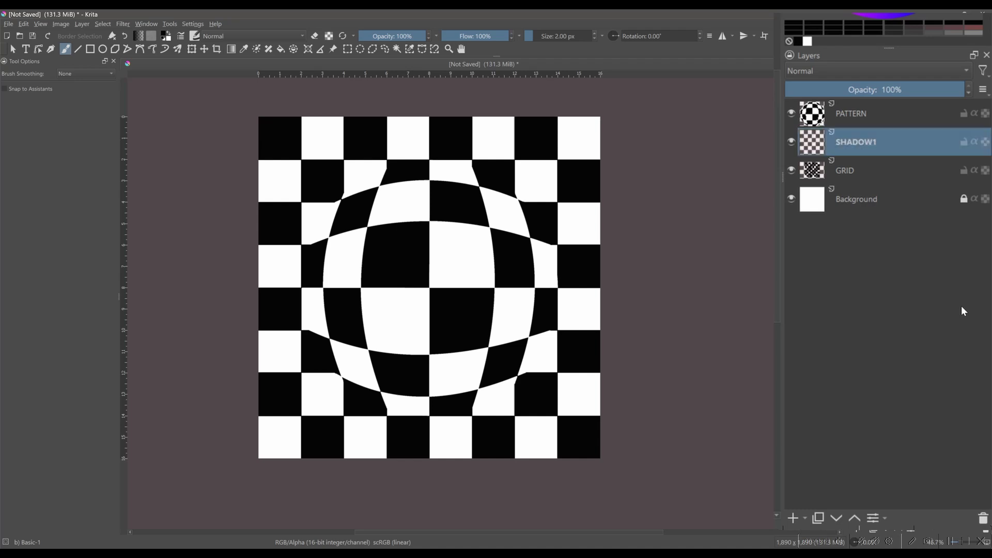
left_click(832, 73)
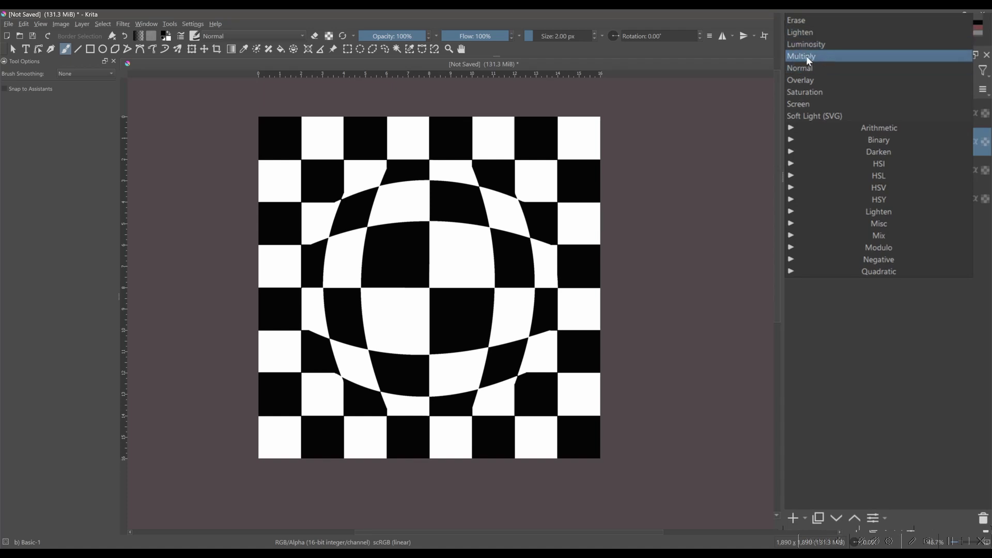
left_click(821, 56)
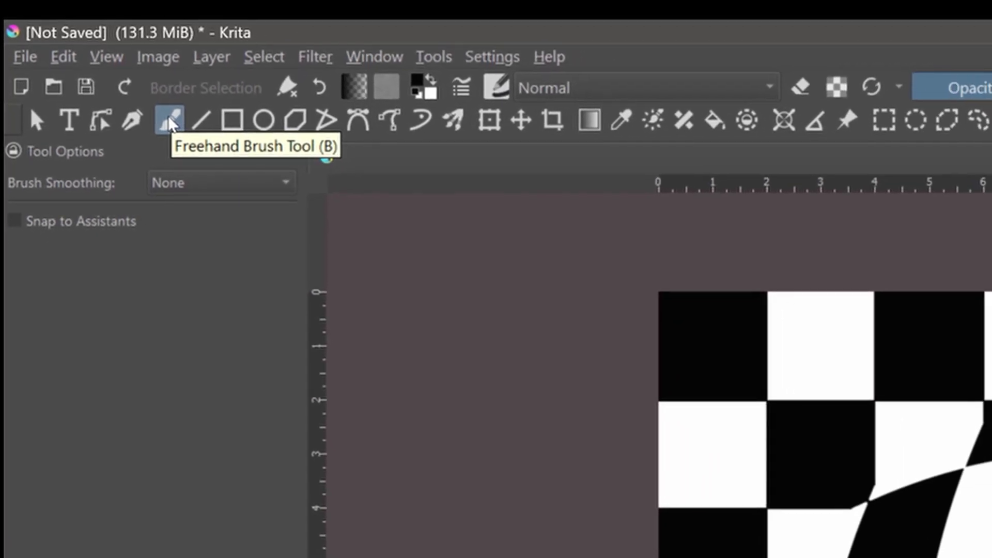
Choose the b) Airbrush Soft preset from the Digital brush tag
left_click(478, 85)
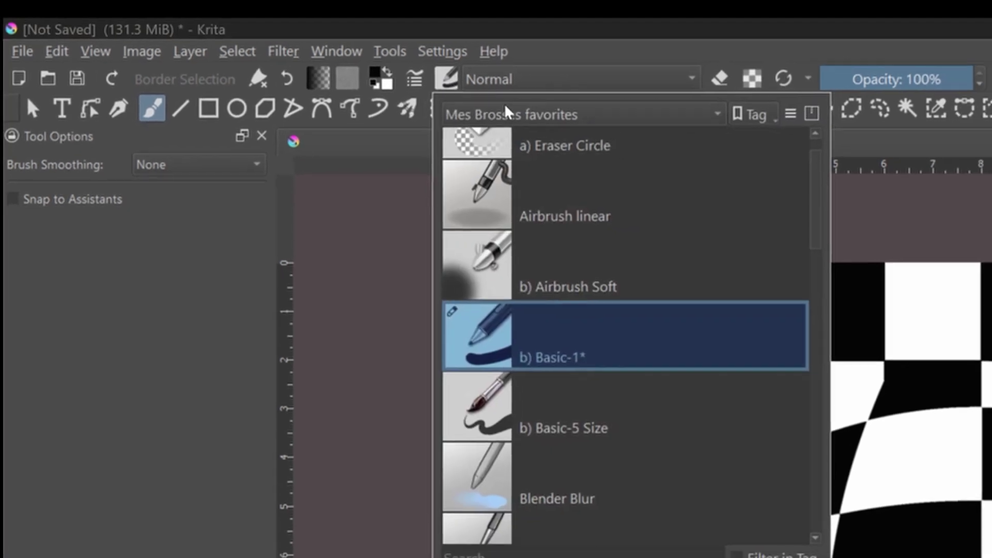
left_click(532, 111)
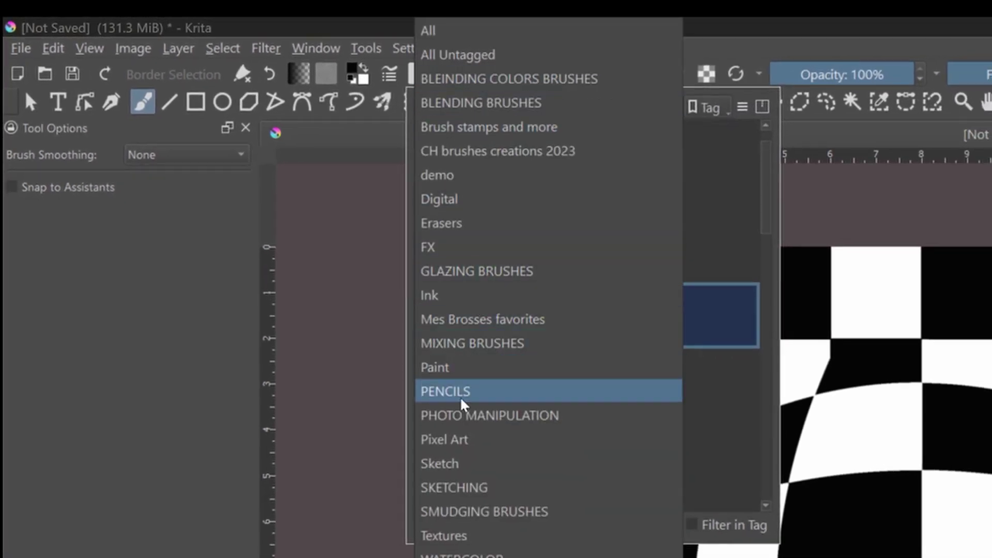
left_click(441, 206)
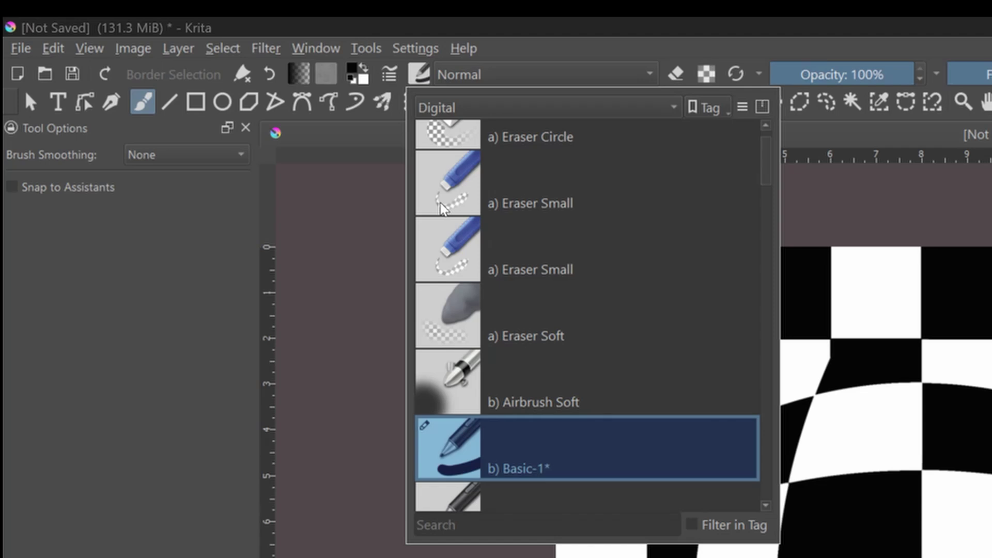
scroll(511, 403, "down", 1)
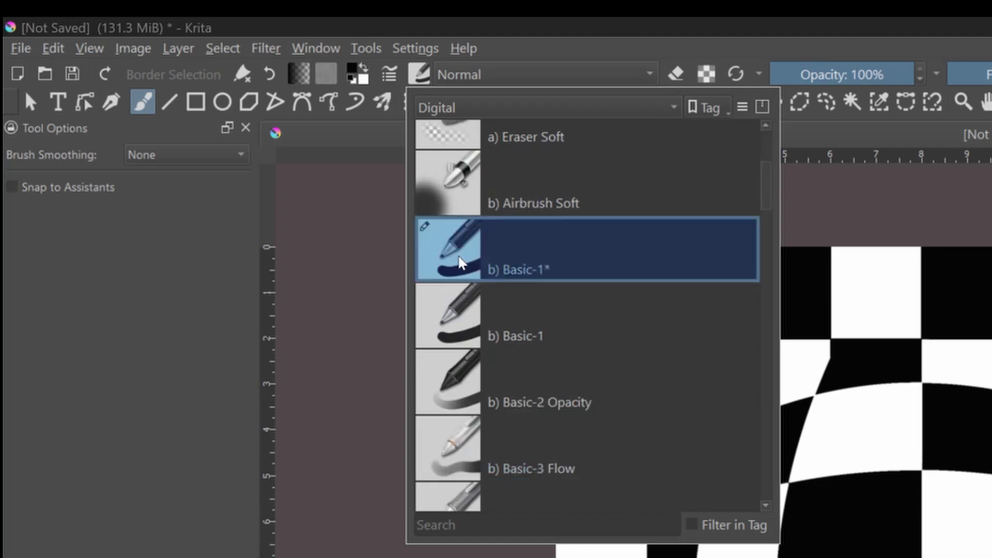
left_click(455, 196)
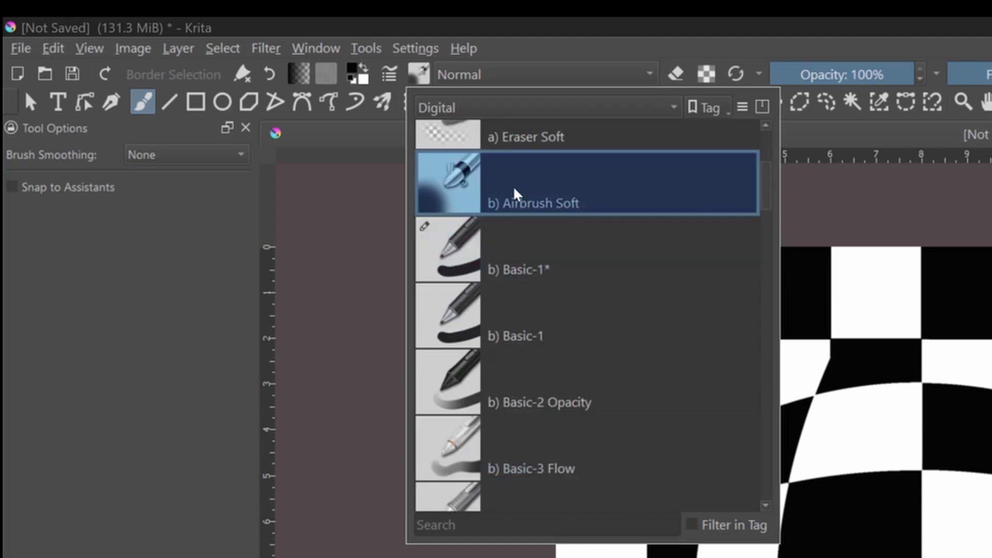
mouse_move(515, 195)
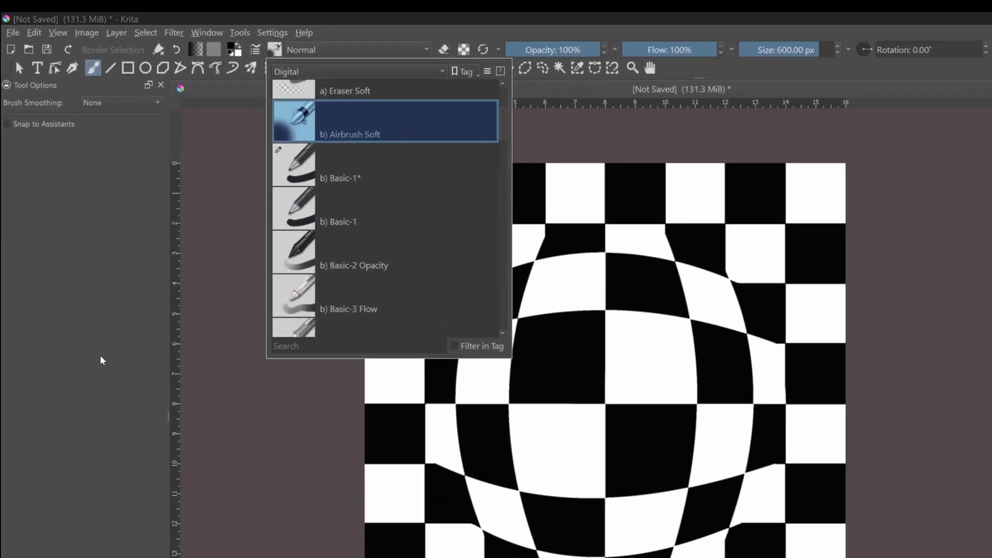
Airbrush a soft shadow under the sphere at 70% opacity, ~623 px, then set SHADOW1 to 96%
left_click(154, 547)
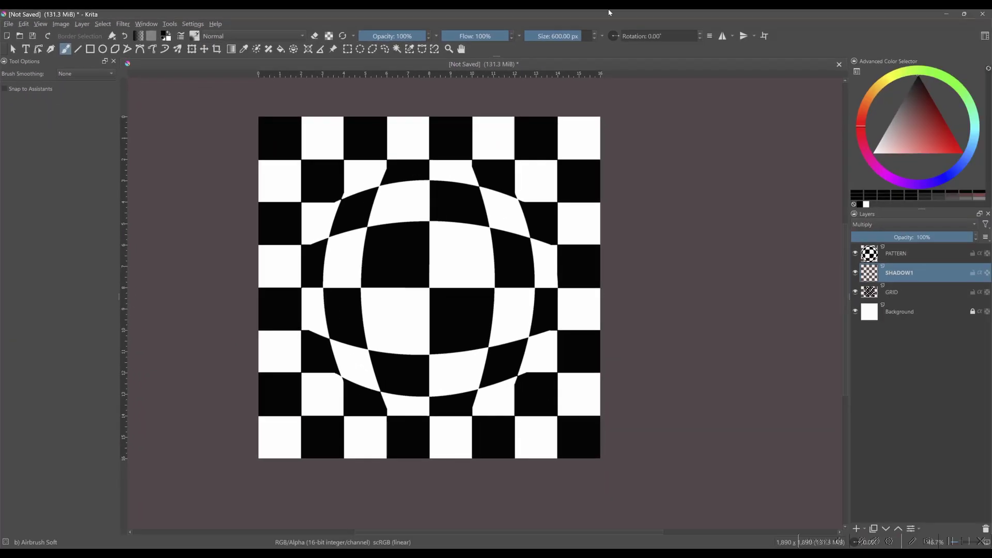
left_click(404, 36)
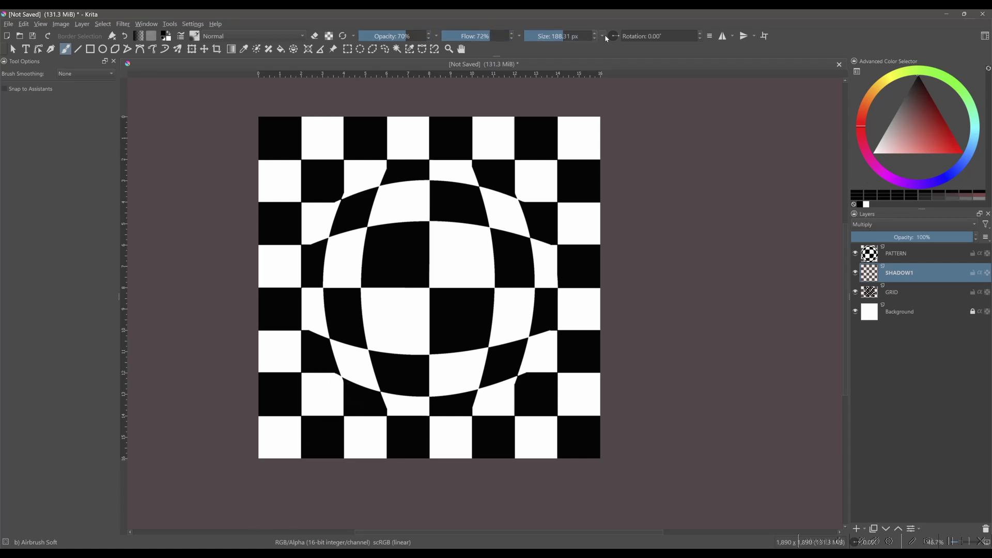
left_click_drag(607, 38, 584, 36)
mouse_move(410, 428)
left_mouse_down()
mouse_move(387, 421)
mouse_move(440, 432)
mouse_move(576, 410)
mouse_move(459, 470)
mouse_move(420, 421)
mouse_move(368, 421)
mouse_move(467, 423)
mouse_move(332, 410)
mouse_move(449, 440)
left_mouse_up()
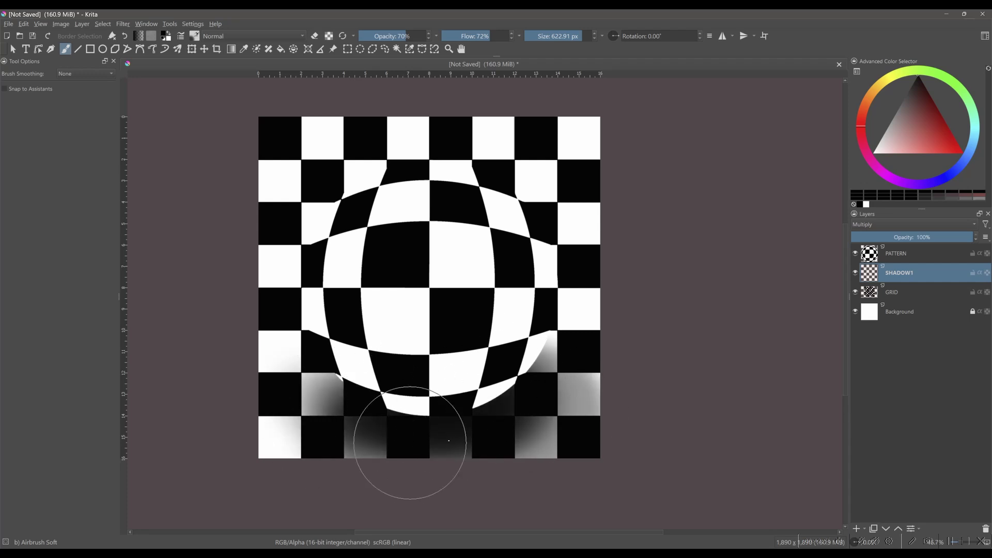
left_click_drag(958, 237, 976, 236)
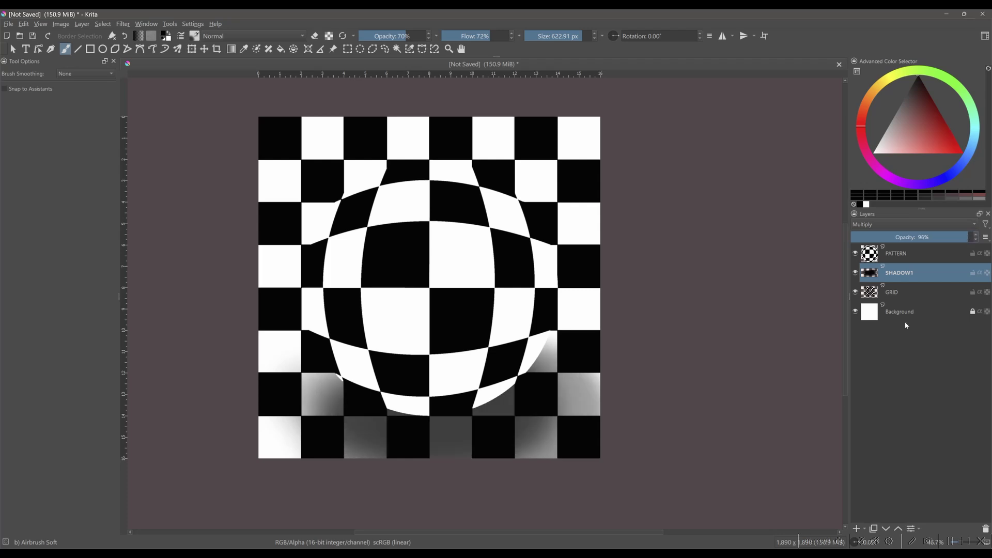
left_click(895, 256)
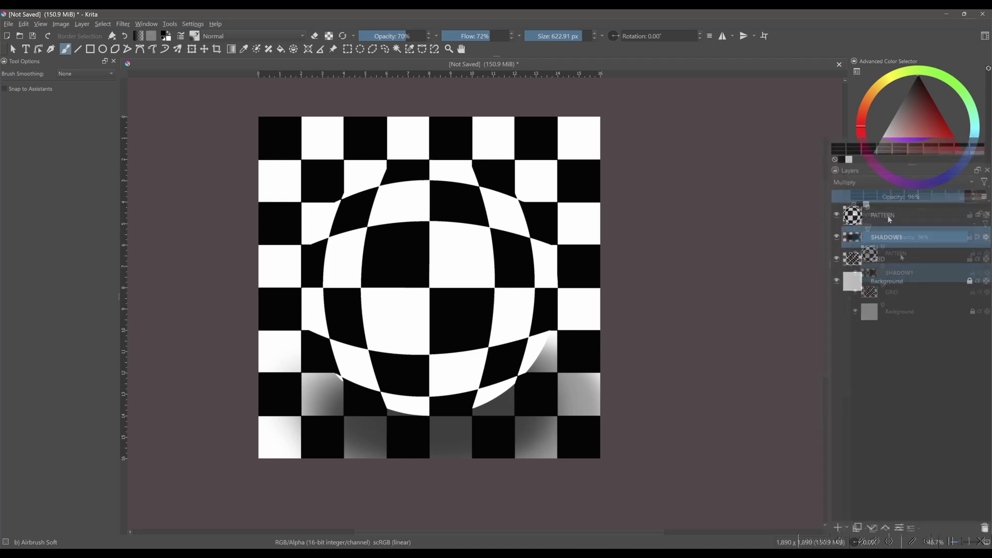
Add a layer named SHADOW2 above PATTERN and set it to Multiply
left_click(811, 526)
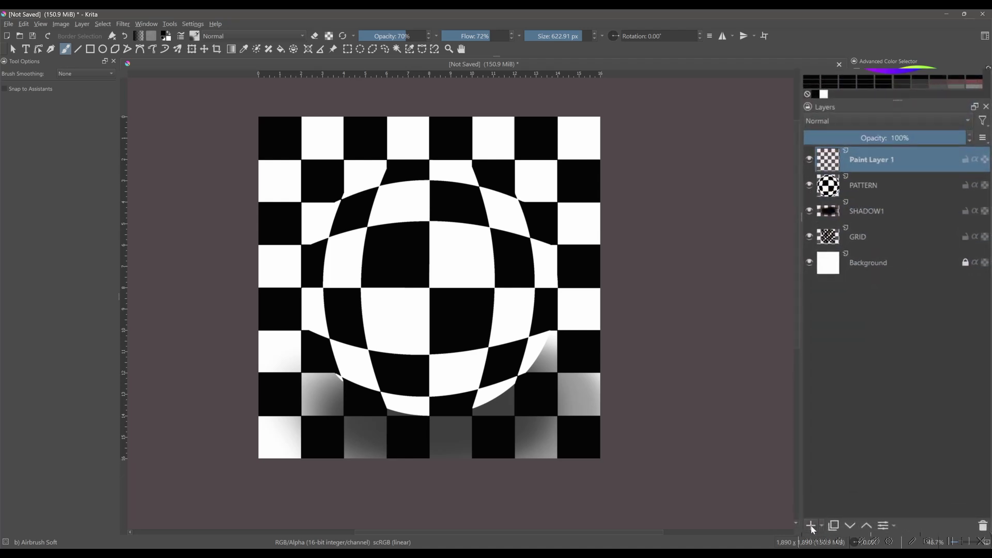
key("F2")
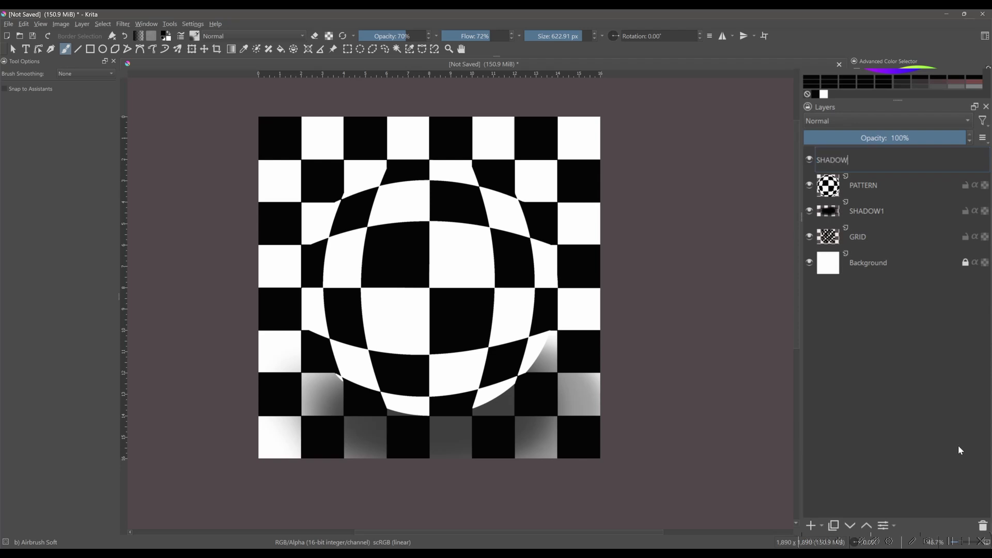
key("Return")
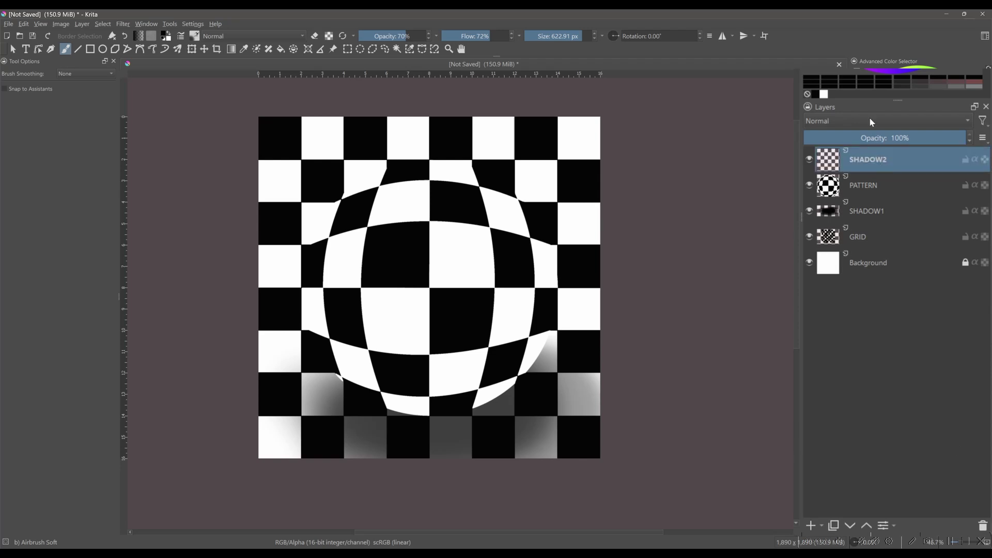
left_click(871, 122)
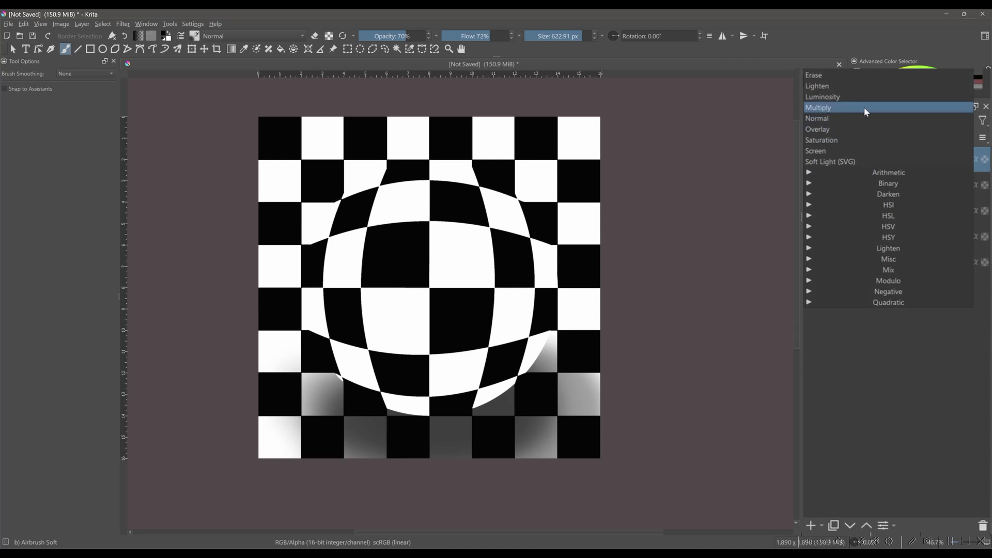
left_click(845, 111)
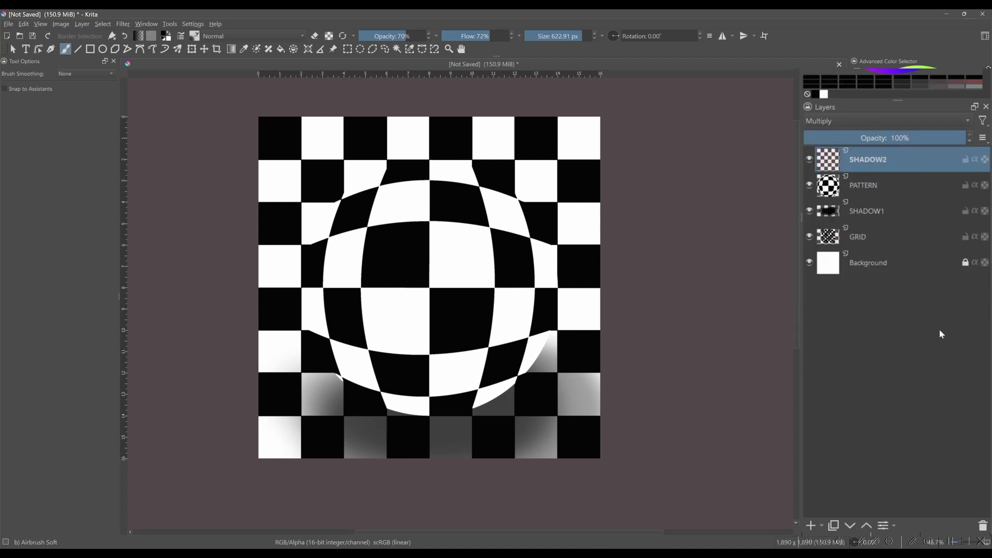
Group SHADOW2 and PATTERN together as Group 1
left_click(885, 180, "ctrl")
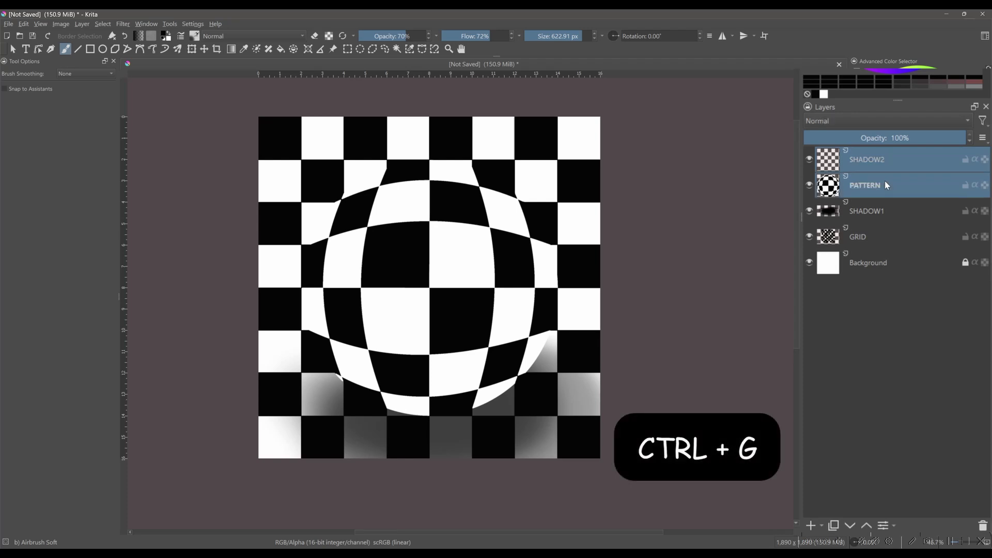
key("ctrl+g")
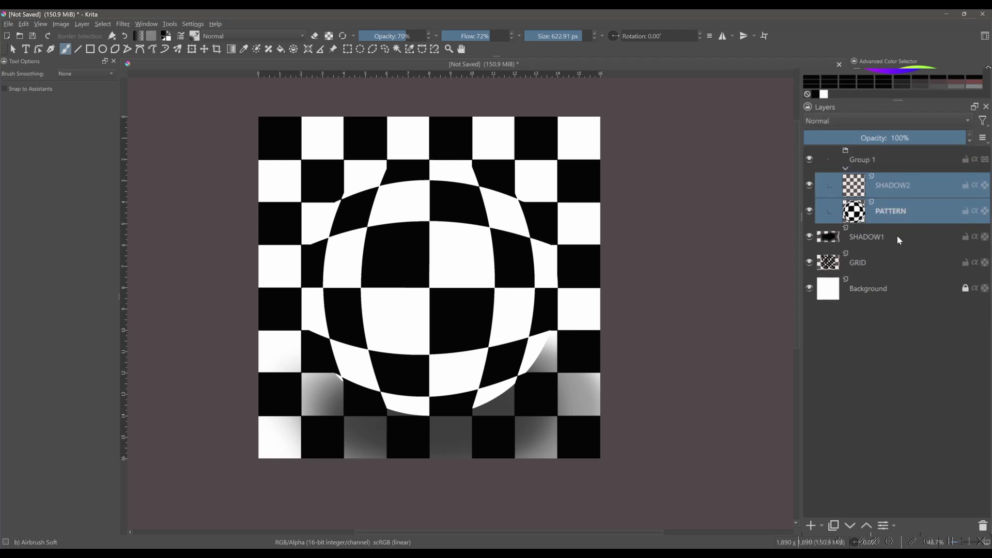
left_click(913, 189)
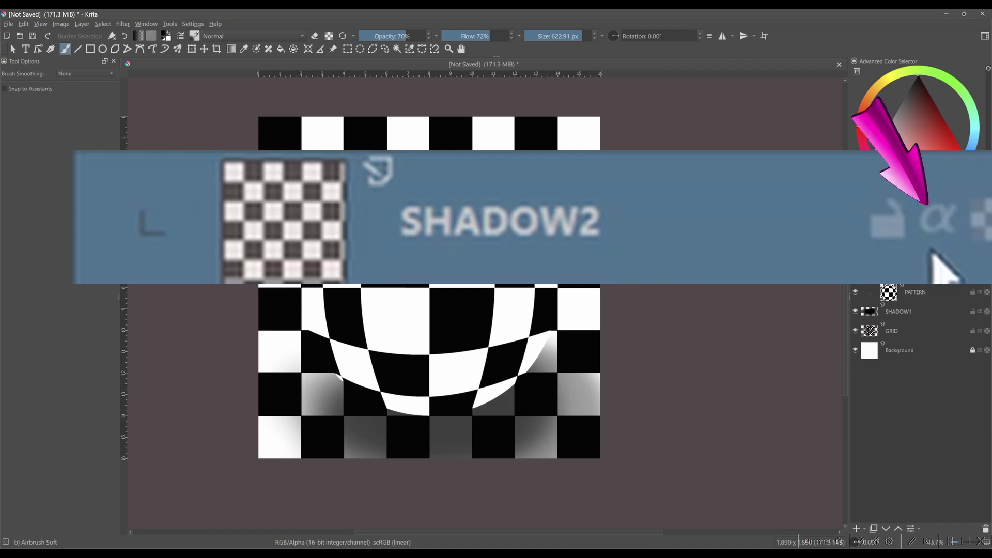
With SHADOW2 inheriting alpha, airbrush shading on the sphere's lower and right sides, then lighten its lower centre
left_click(938, 235)
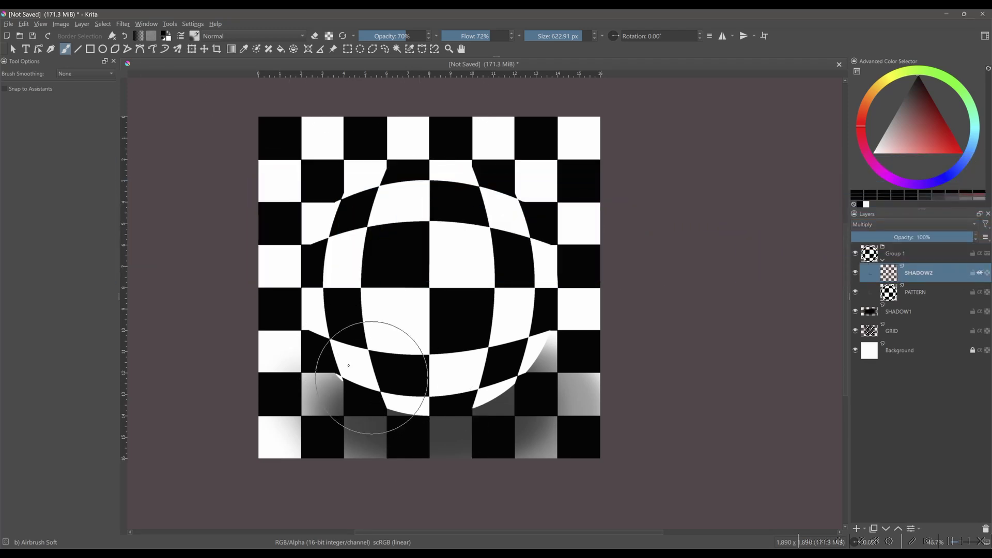
mouse_move(349, 365)
left_mouse_down()
mouse_move(414, 376)
mouse_move(528, 321)
mouse_move(433, 384)
mouse_move(332, 391)
mouse_move(496, 373)
mouse_move(561, 341)
mouse_move(562, 318)
mouse_move(528, 367)
mouse_move(550, 338)
mouse_move(487, 387)
mouse_move(318, 410)
mouse_move(471, 390)
mouse_move(550, 334)
mouse_move(572, 284)
mouse_move(491, 366)
mouse_move(289, 399)
mouse_move(387, 424)
mouse_move(509, 377)
mouse_move(569, 228)
mouse_move(531, 322)
mouse_move(385, 387)
mouse_move(428, 442)
mouse_move(617, 223)
mouse_move(551, 299)
mouse_move(406, 373)
mouse_move(534, 426)
mouse_move(694, 282)
left_mouse_up()
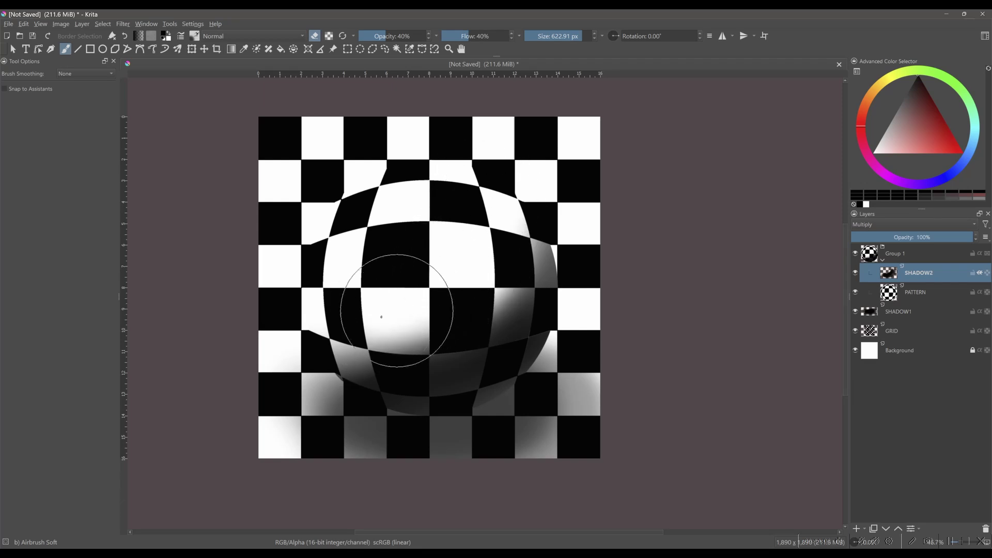
left_click_drag(381, 317, 398, 335)
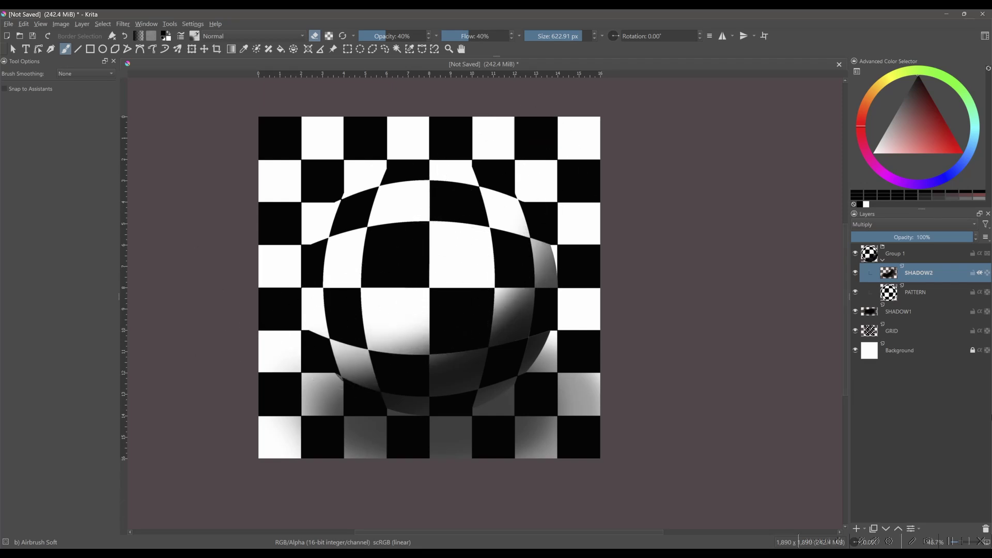
Collapse Group 1 in the Layers docker so SHADOW2 and PATTERN are hidden
left_click(883, 259)
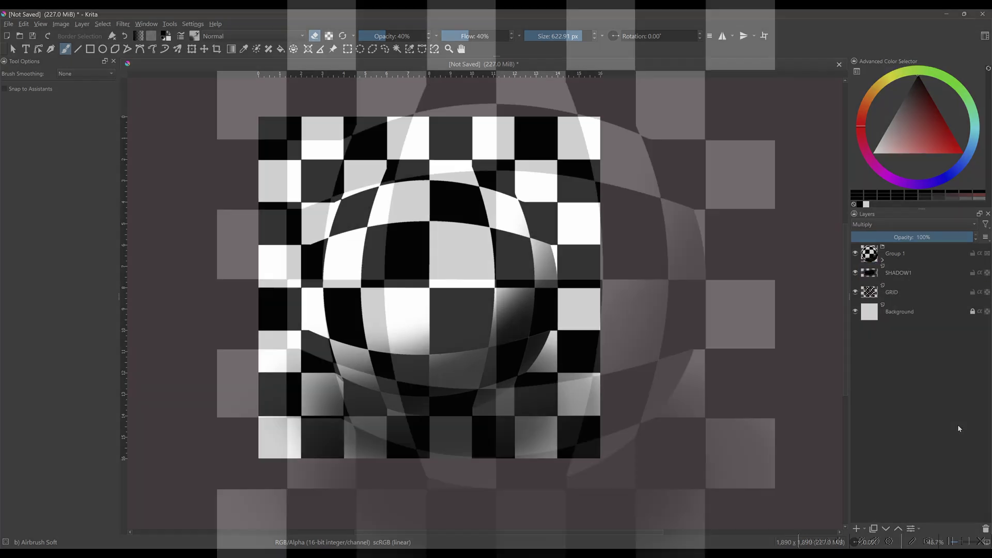